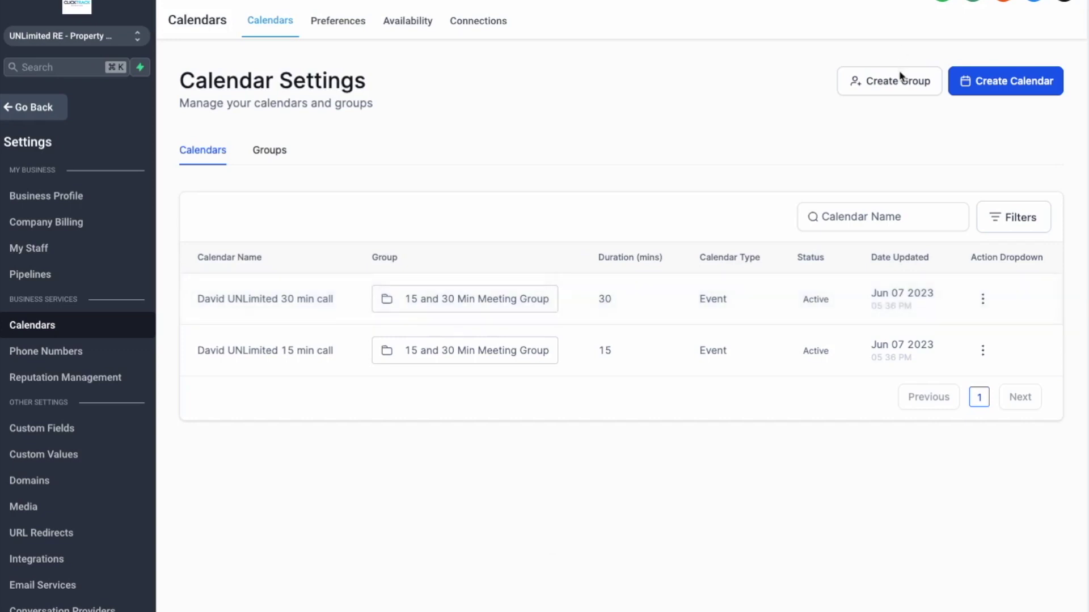
Create a new calendar and select the Round Robin calendar type
click(1002, 89)
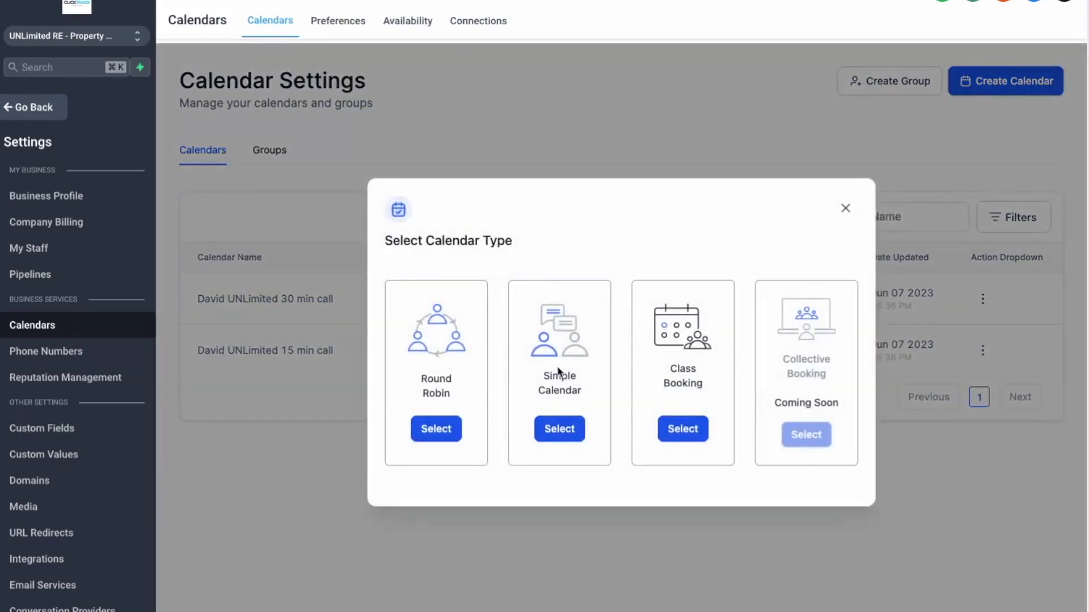
click(435, 431)
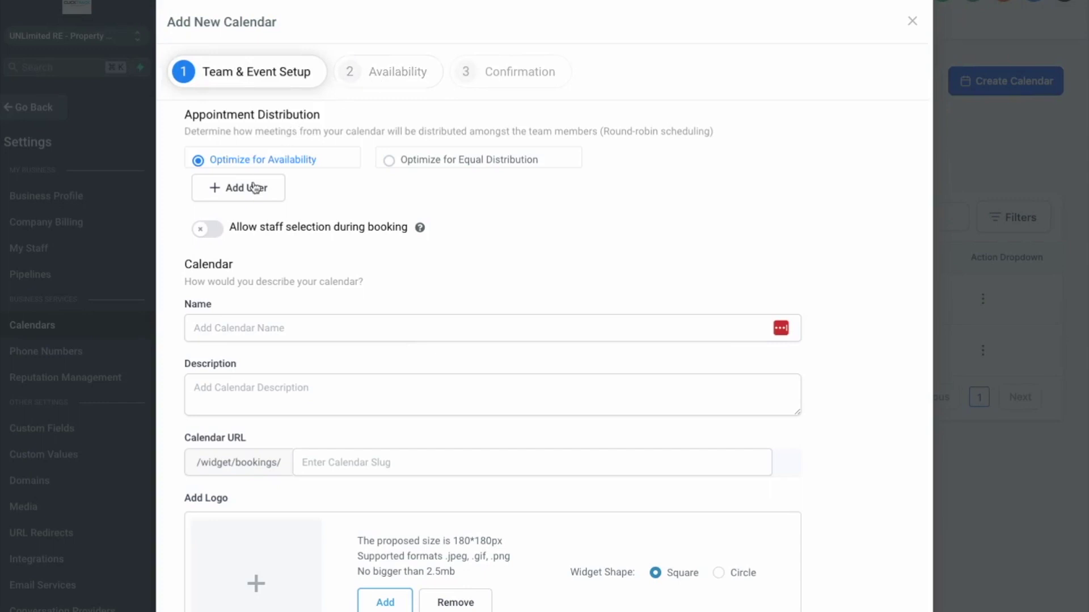
Add a staff member to the distribution with High Priority and Google Meet as location
click(253, 187)
click(299, 196)
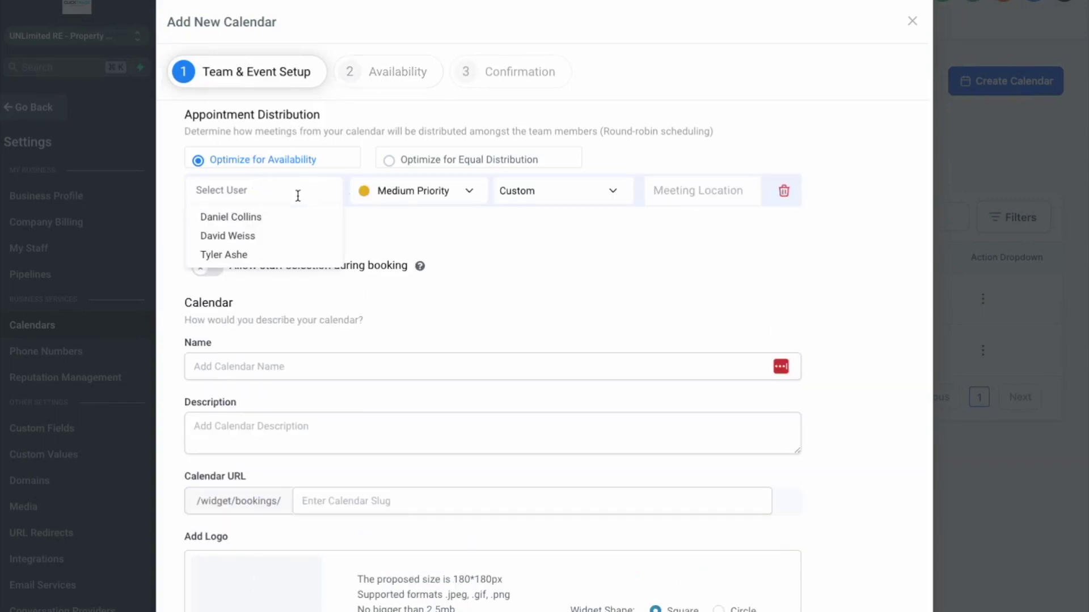
click(258, 236)
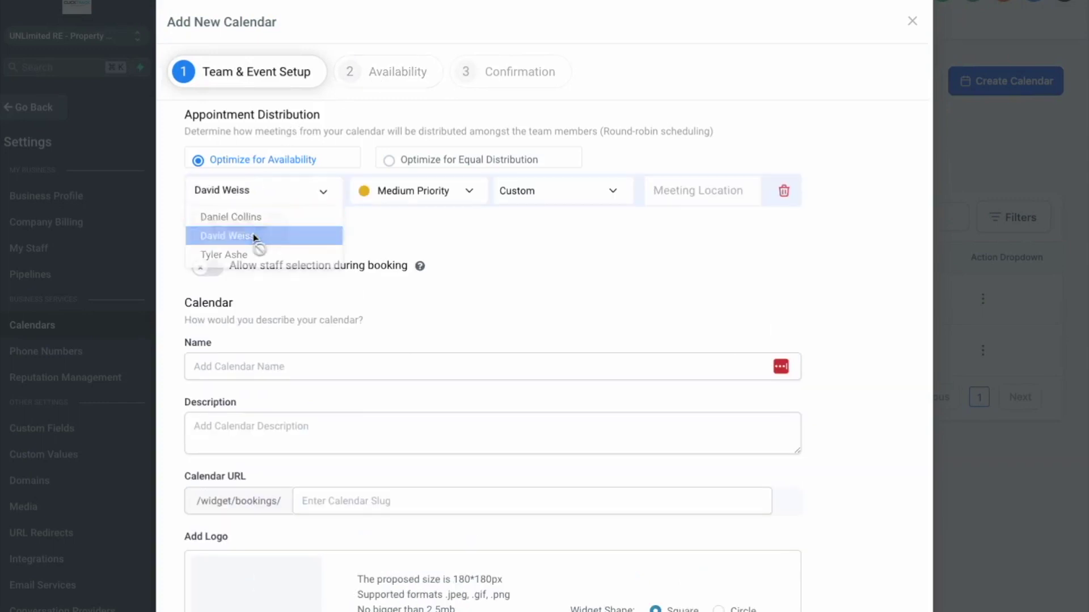
click(470, 195)
click(440, 220)
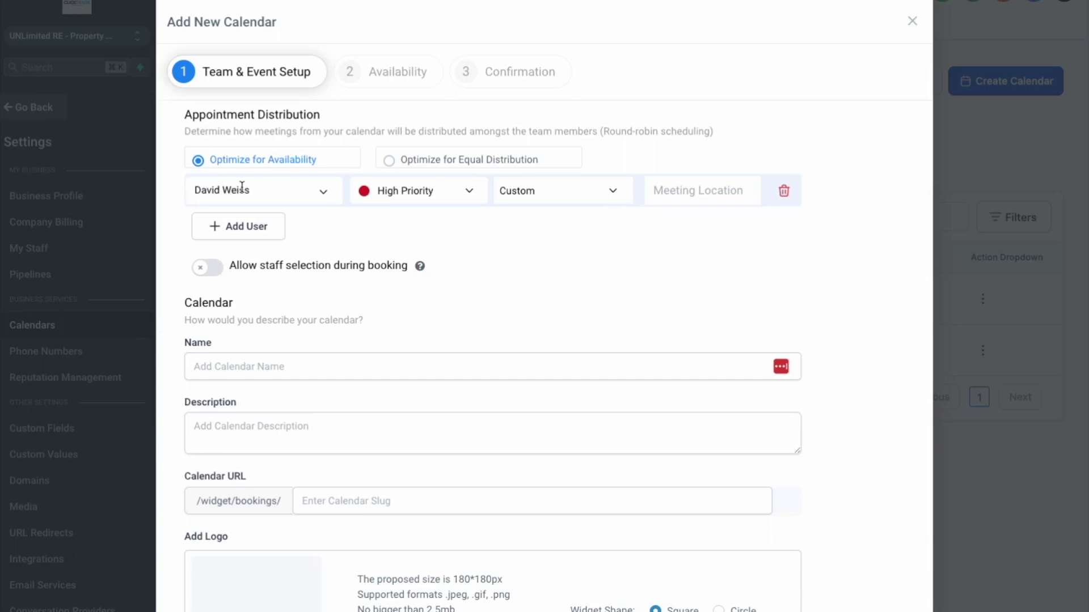
click(590, 196)
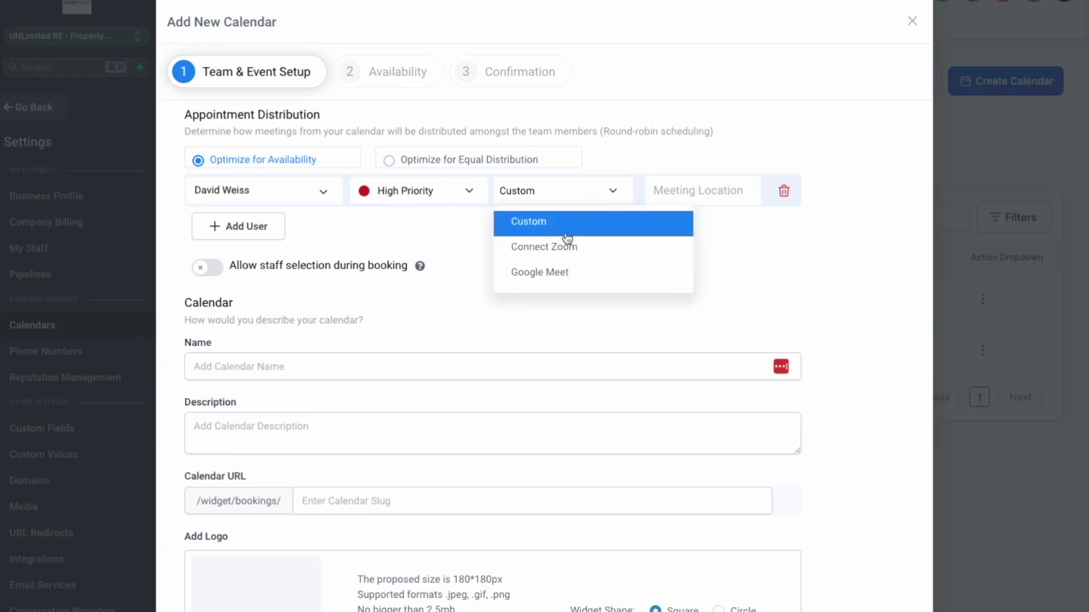
click(560, 273)
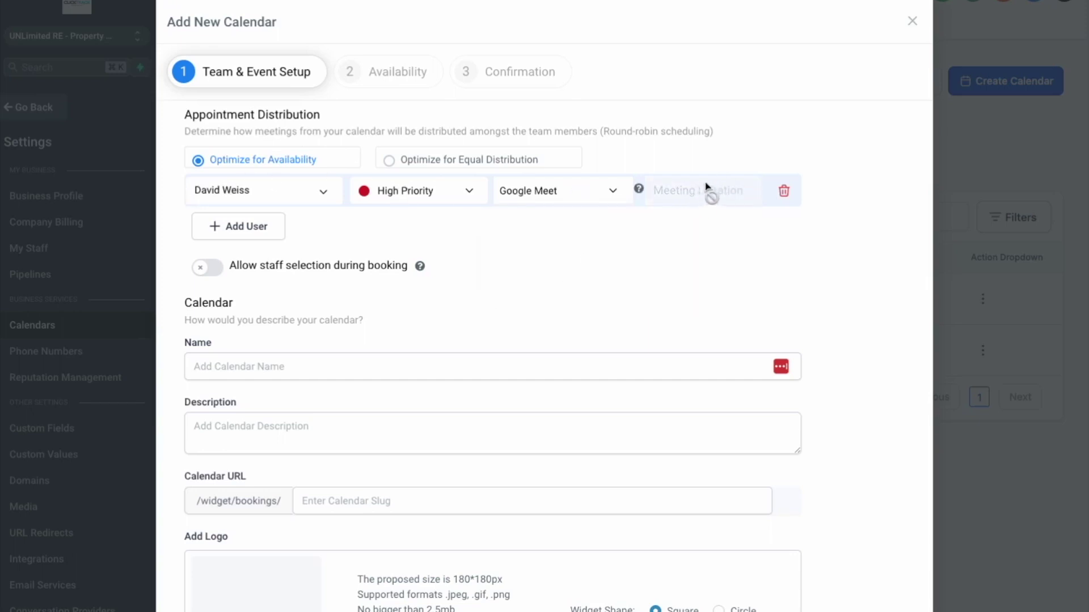
scroll(523, 257, down, 1)
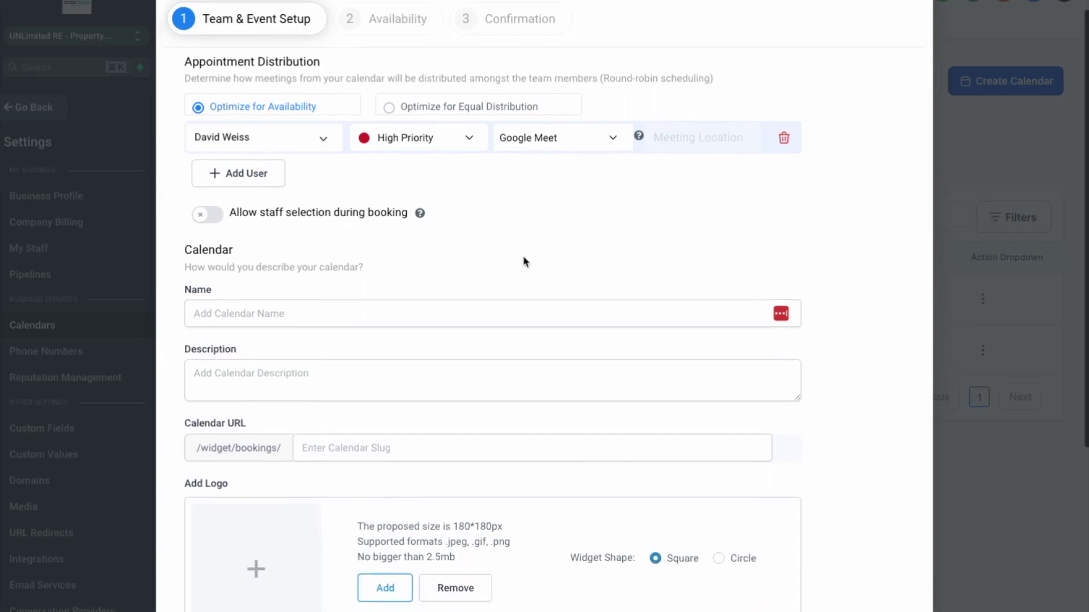
Fill in the name and paste the welcome description, replacing 'business' with 'property.'
click(301, 313)
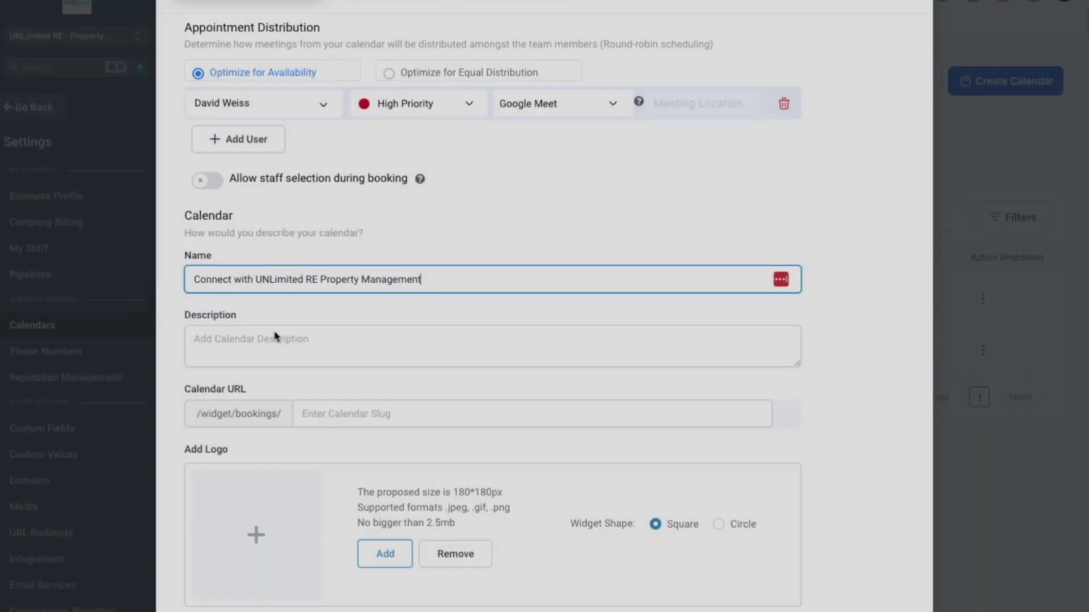
click(275, 332)
text(Select the best available time and we are looking forward to learning more about you and your business.)
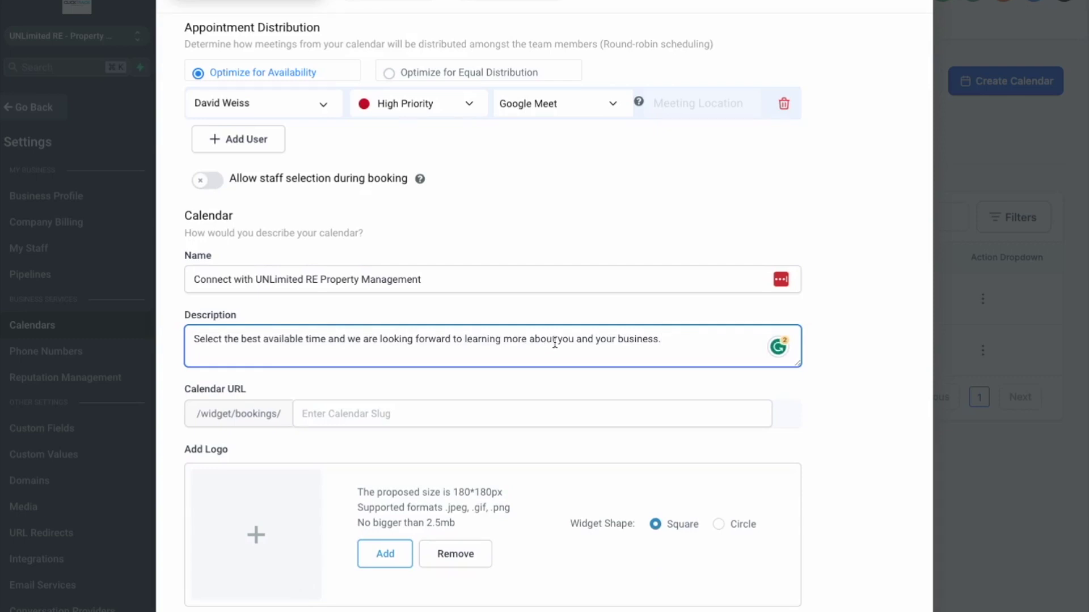
double_click(630, 339)
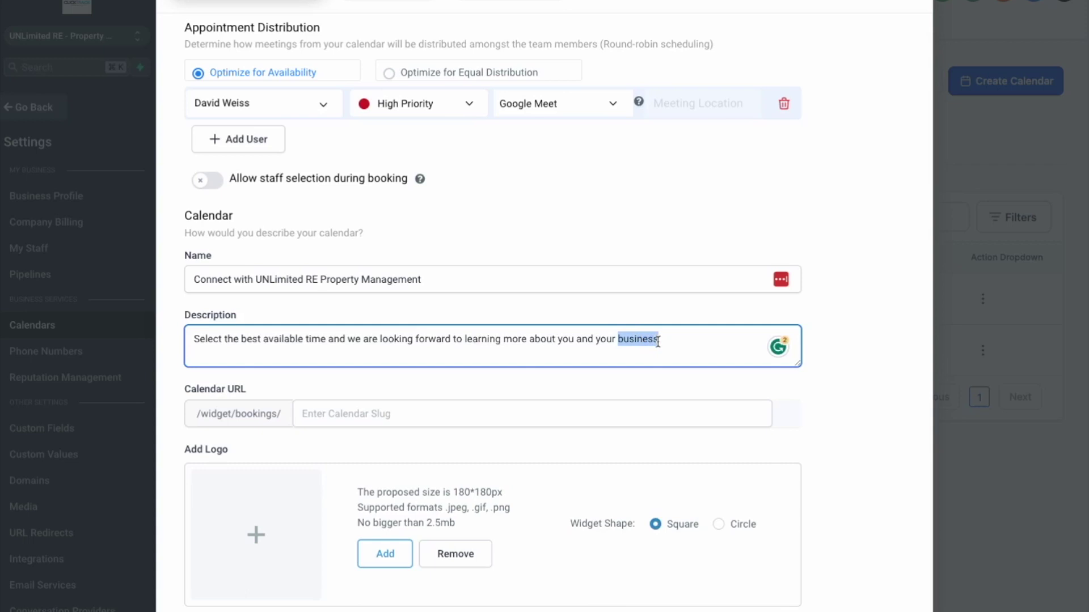
text(property)
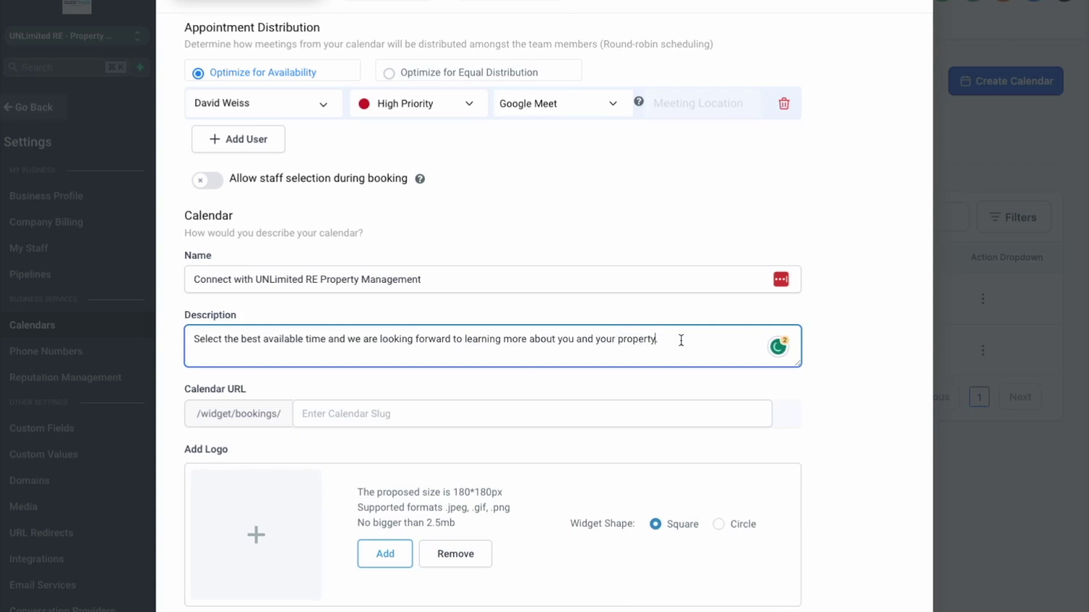
text(.)
Set the calendar URL slug to unlimited-property-management
click(343, 413)
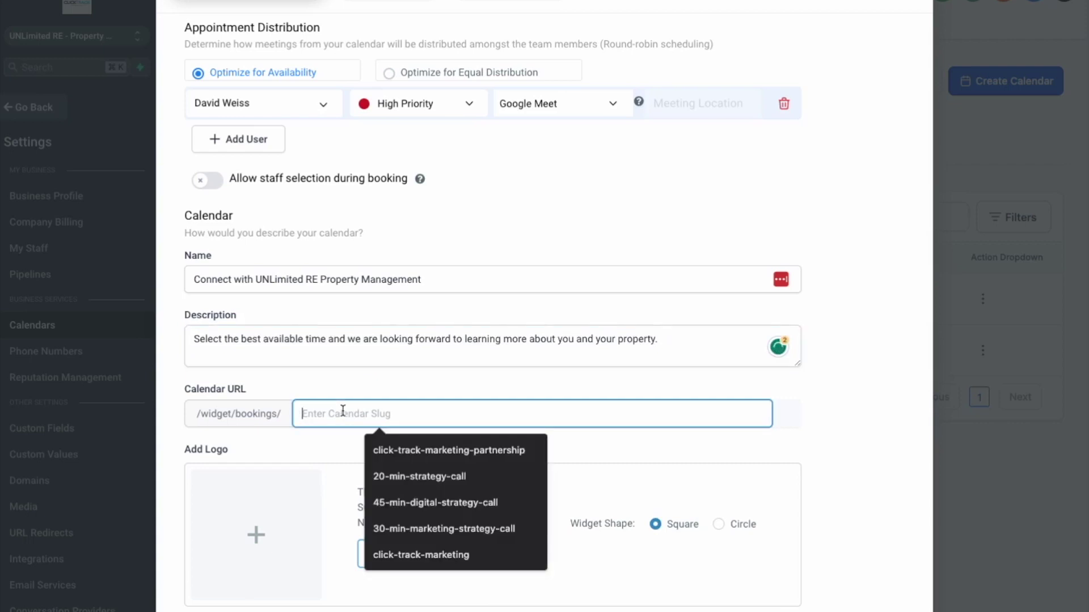
text(unlimited-pro)
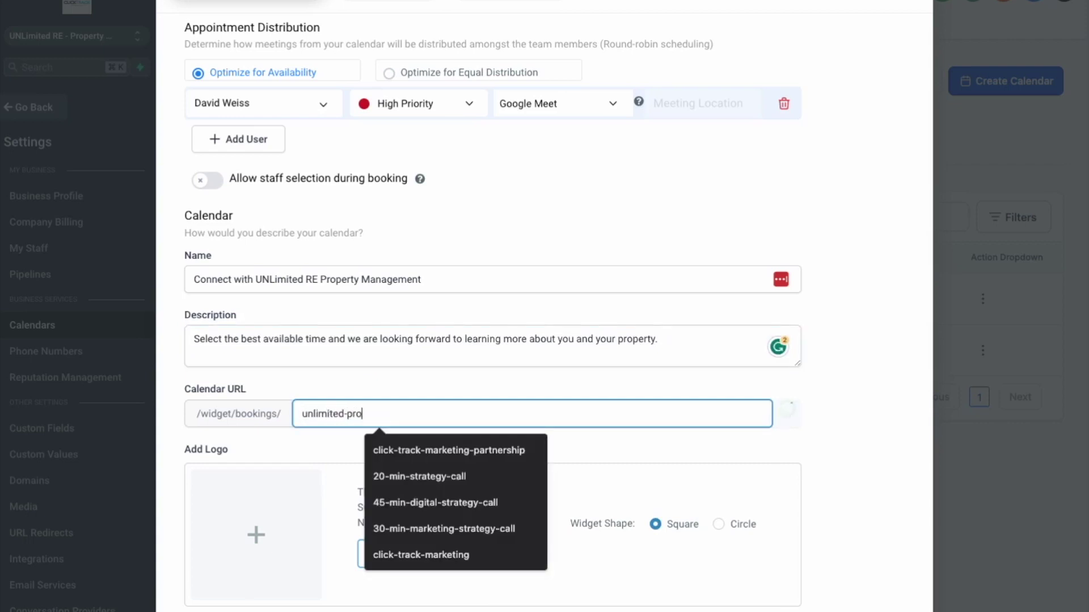
text(perty-management)
click(598, 443)
Add the green U logo, set the event colour to Basil, and save and continue
scroll(666, 408, down, 2)
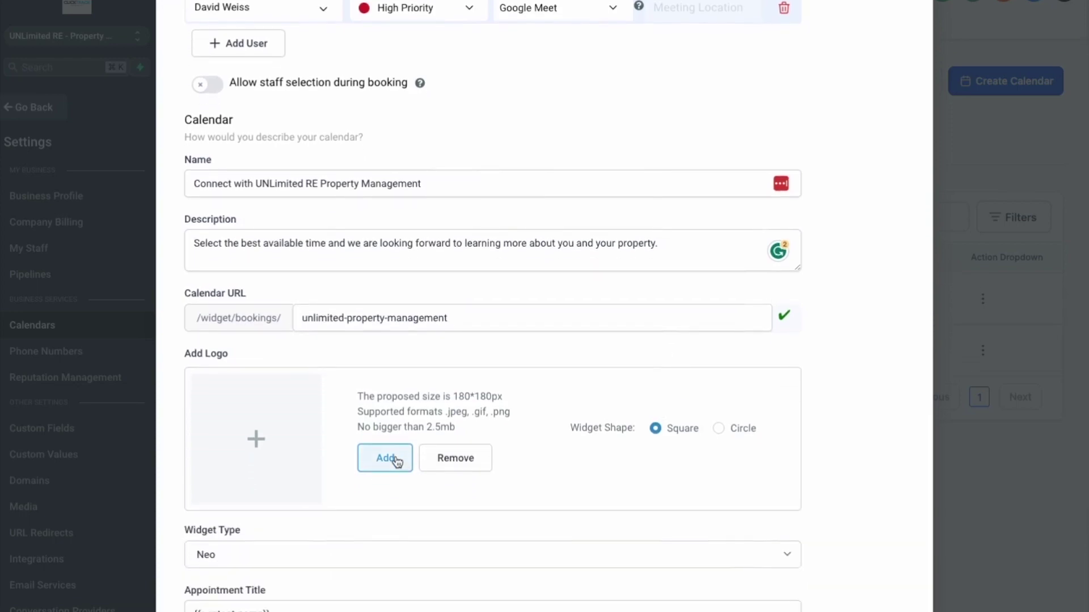
click(397, 462)
key(Escape)
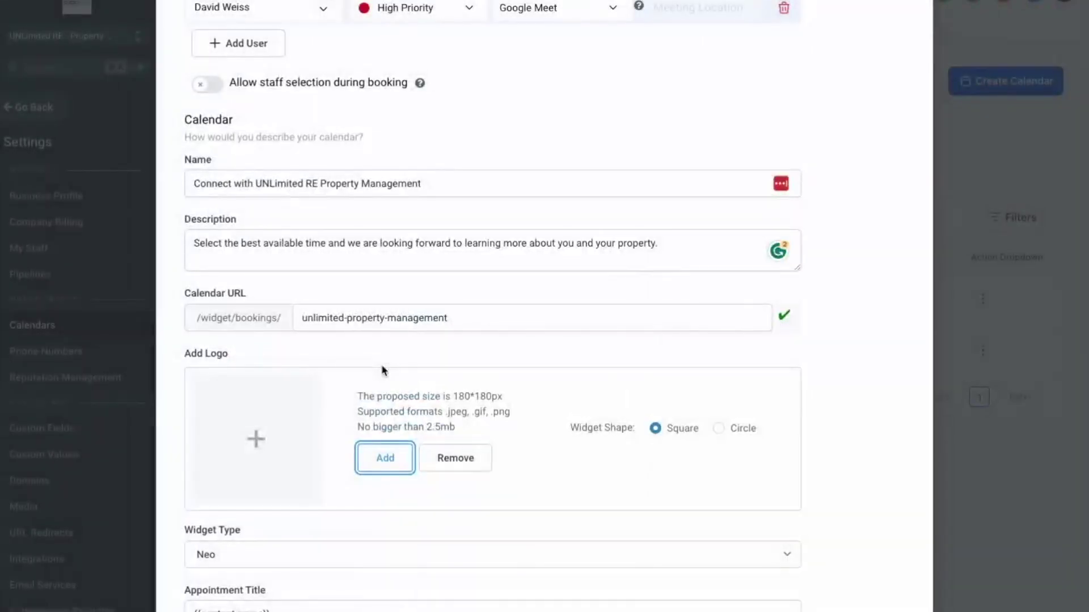
scroll(406, 392, down, 3)
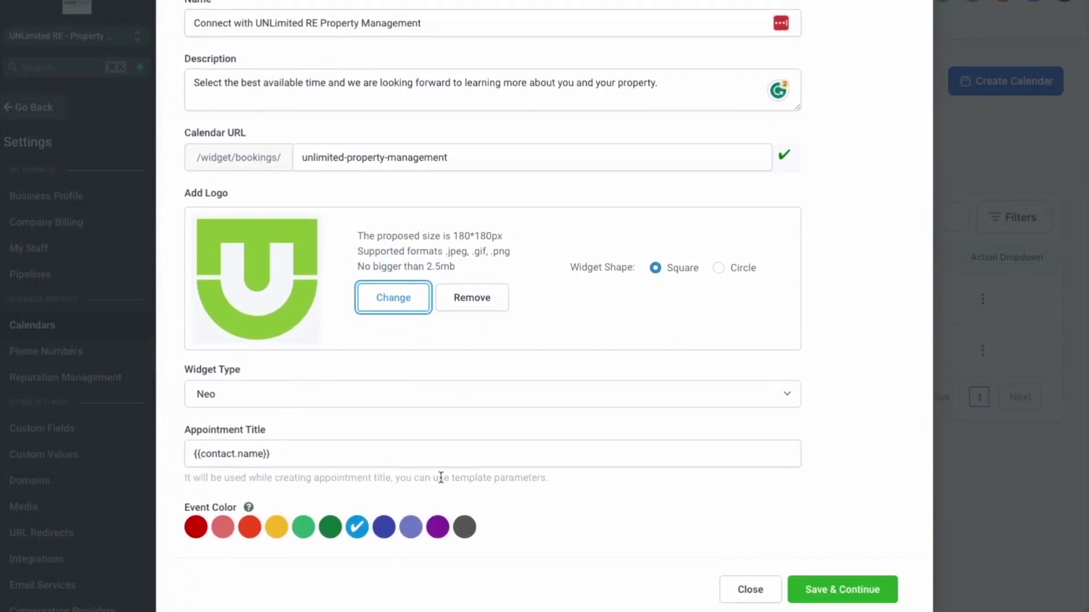
click(305, 528)
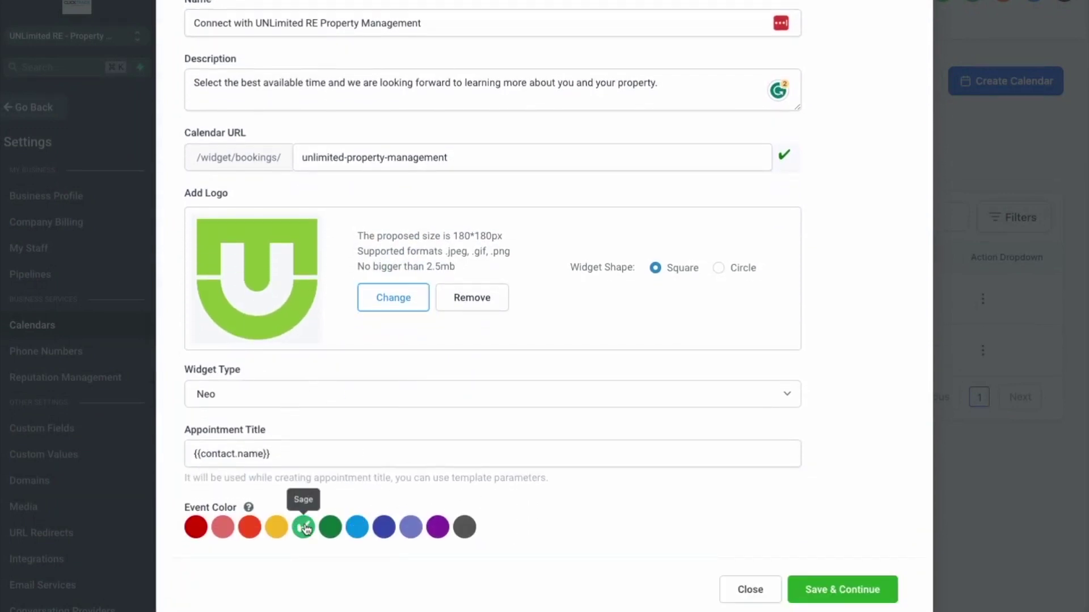
click(326, 531)
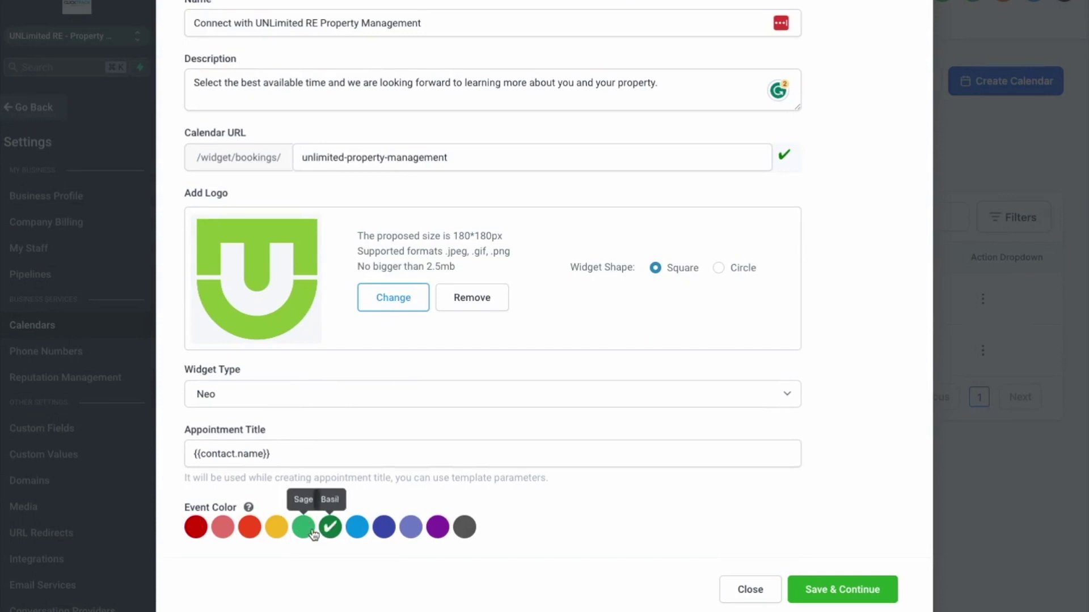
click(844, 590)
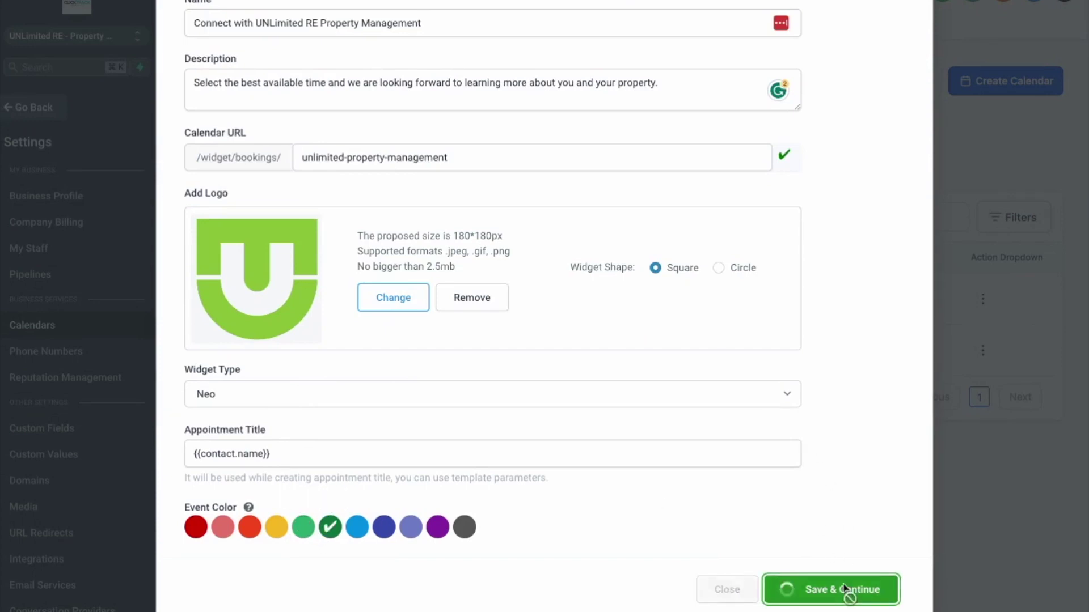
scroll(444, 255, up, 5)
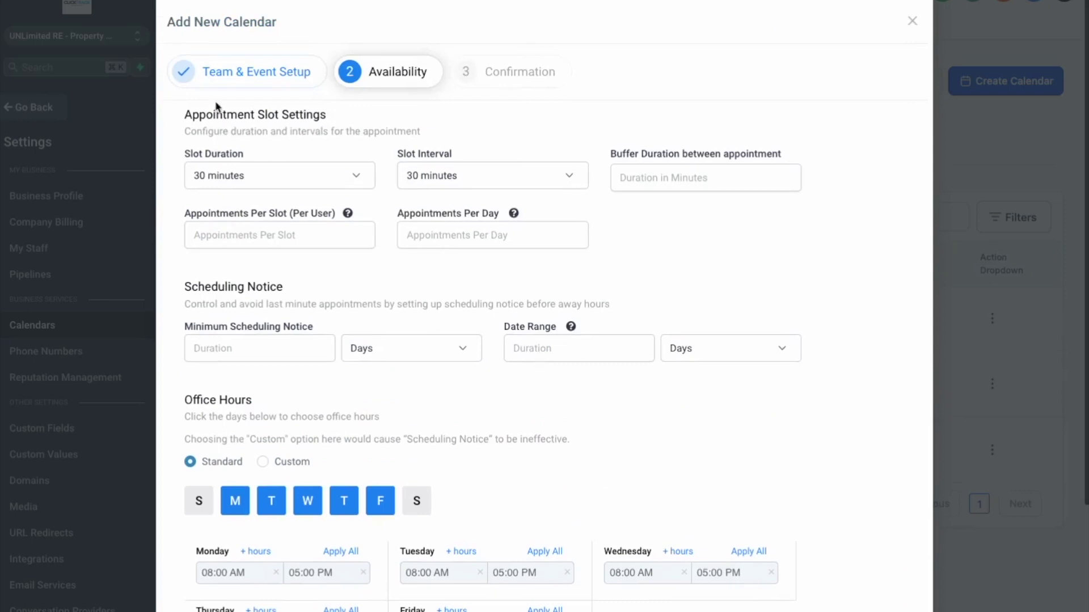
Raise the buffer between appointments, keeping 30-minute slots
scroll(401, 127, down, 1)
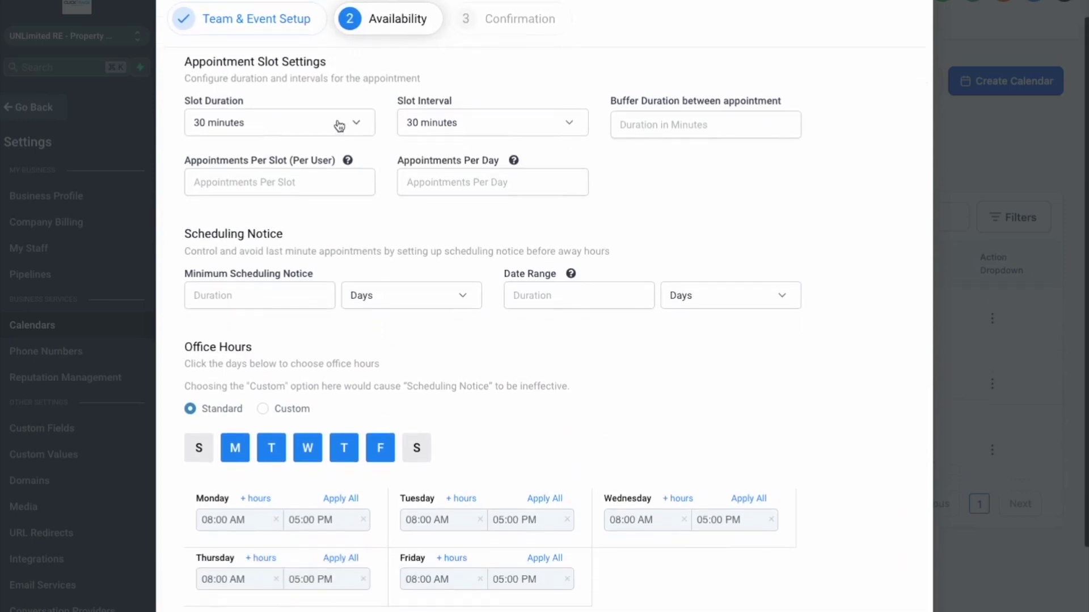
double_click(786, 123)
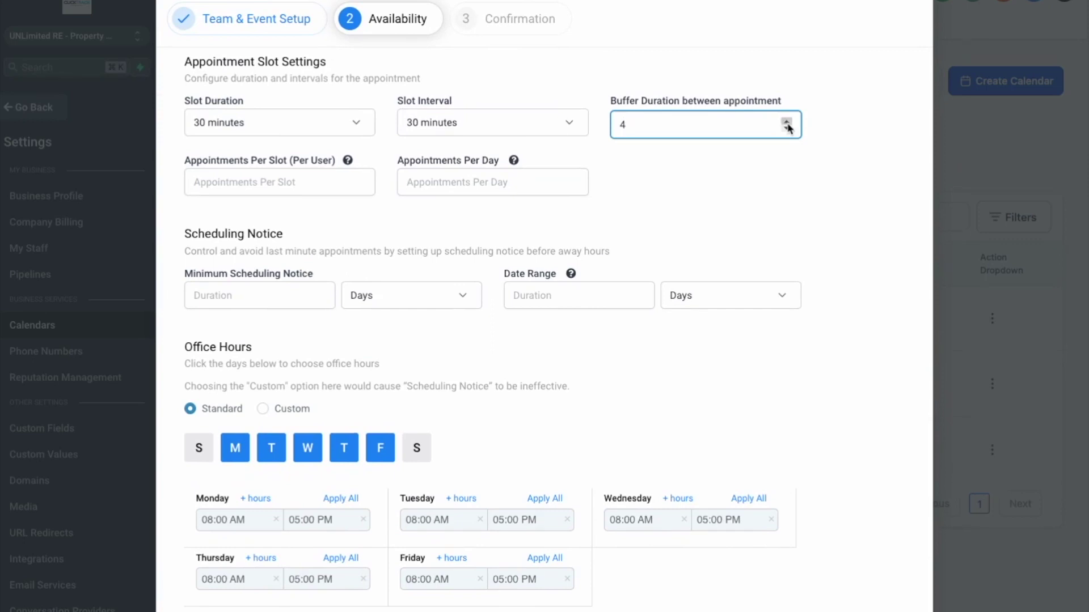
click(786, 121)
click(355, 124)
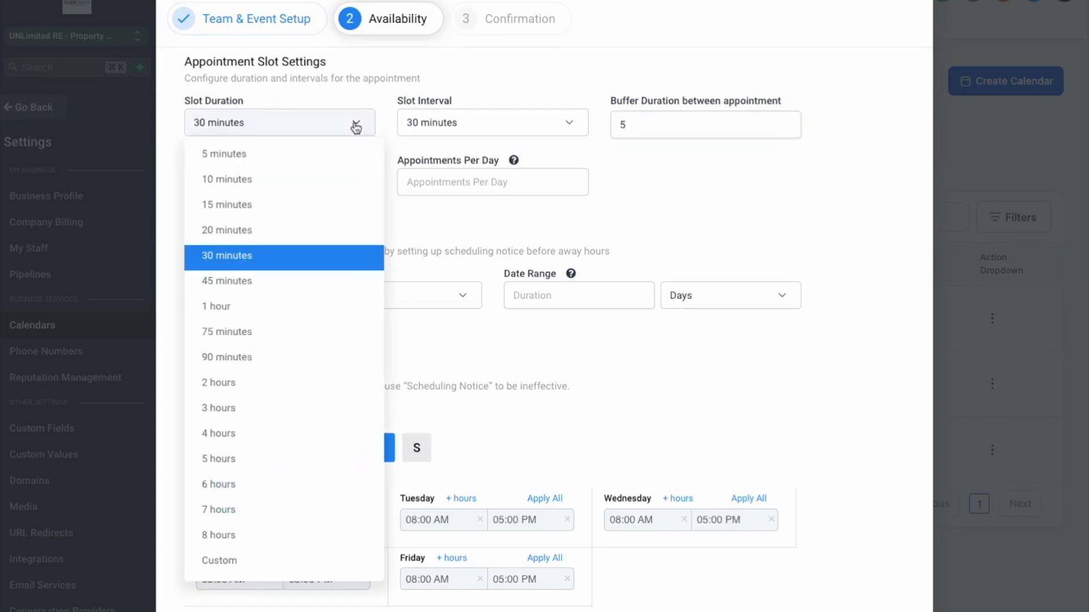
click(448, 210)
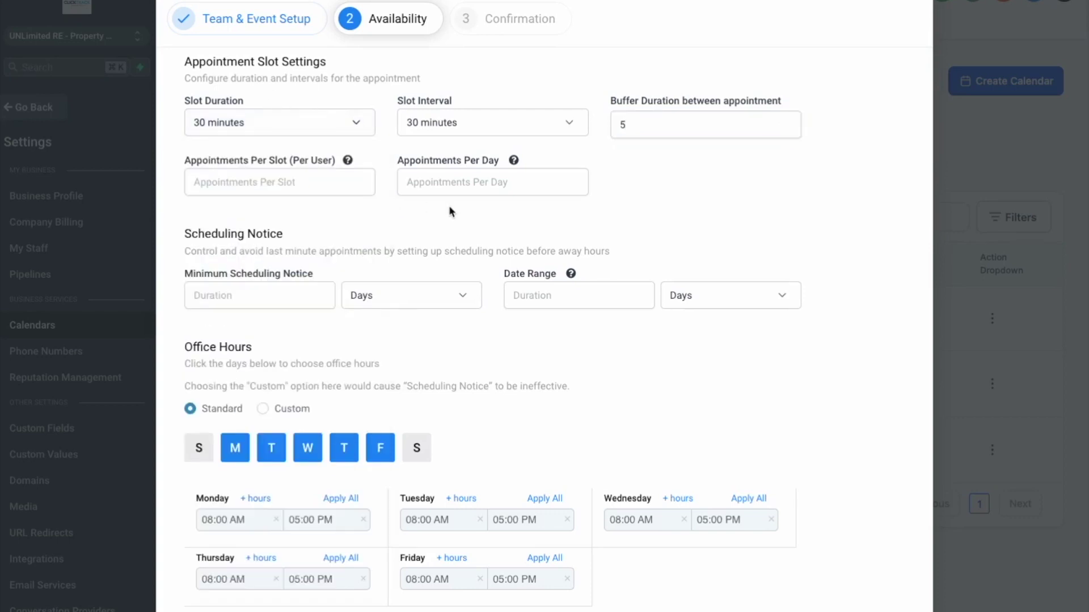
click(786, 122)
click(786, 121)
click(786, 121)
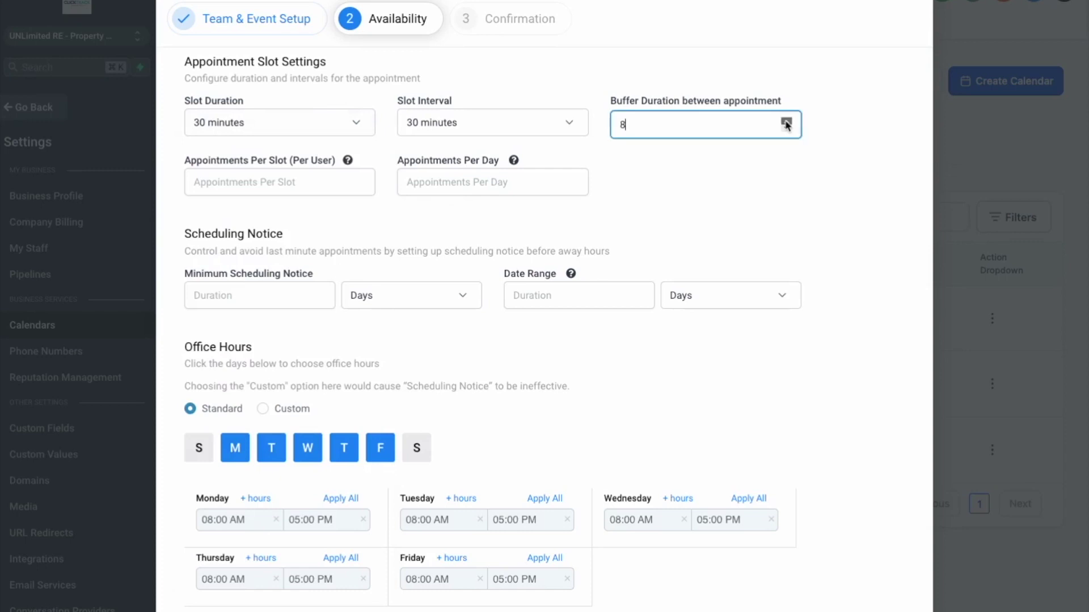
click(786, 122)
click(786, 121)
Allow 1 appointment per slot, 4 per day, with 3 days' minimum scheduling notice
click(307, 184)
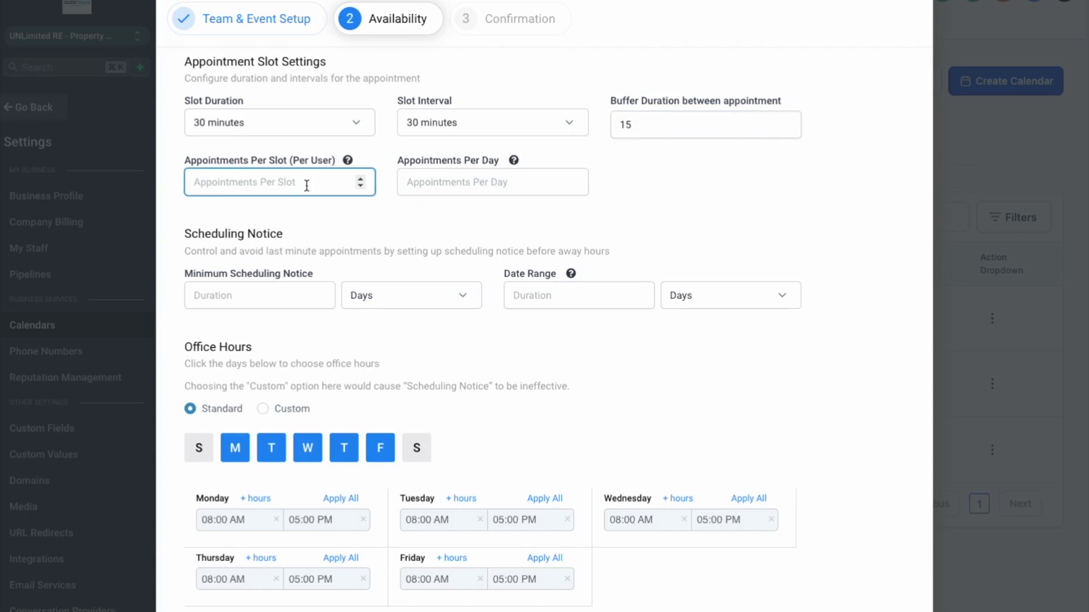
click(361, 179)
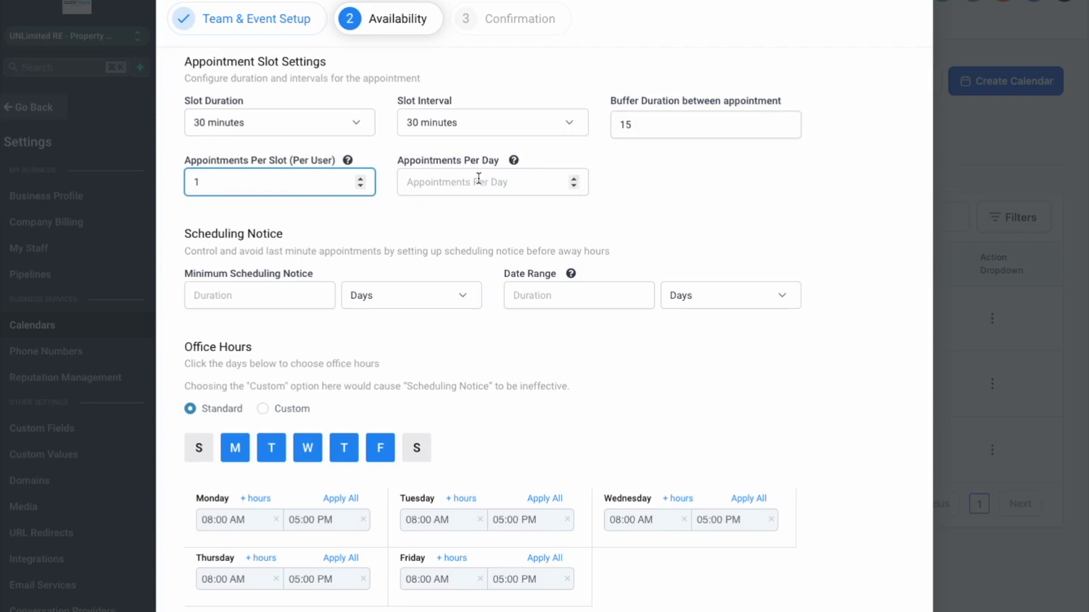
click(574, 179)
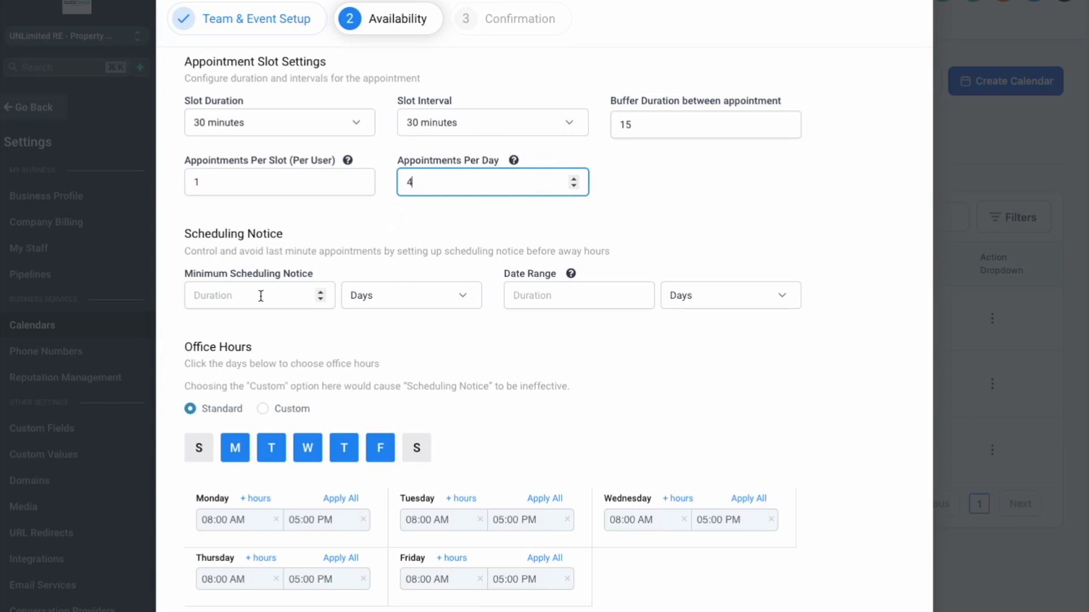
click(357, 299)
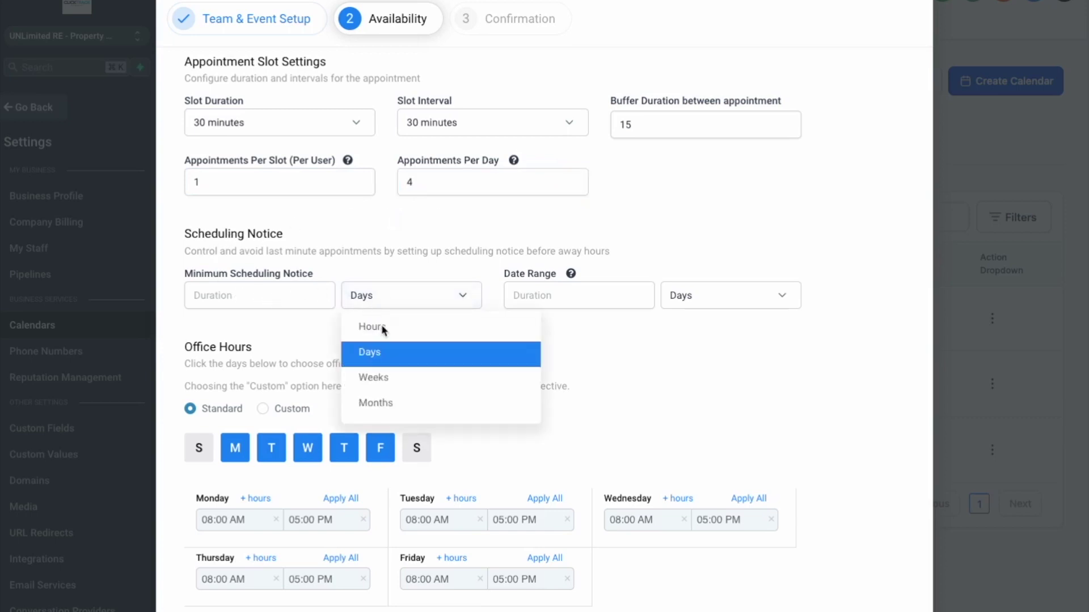
click(301, 290)
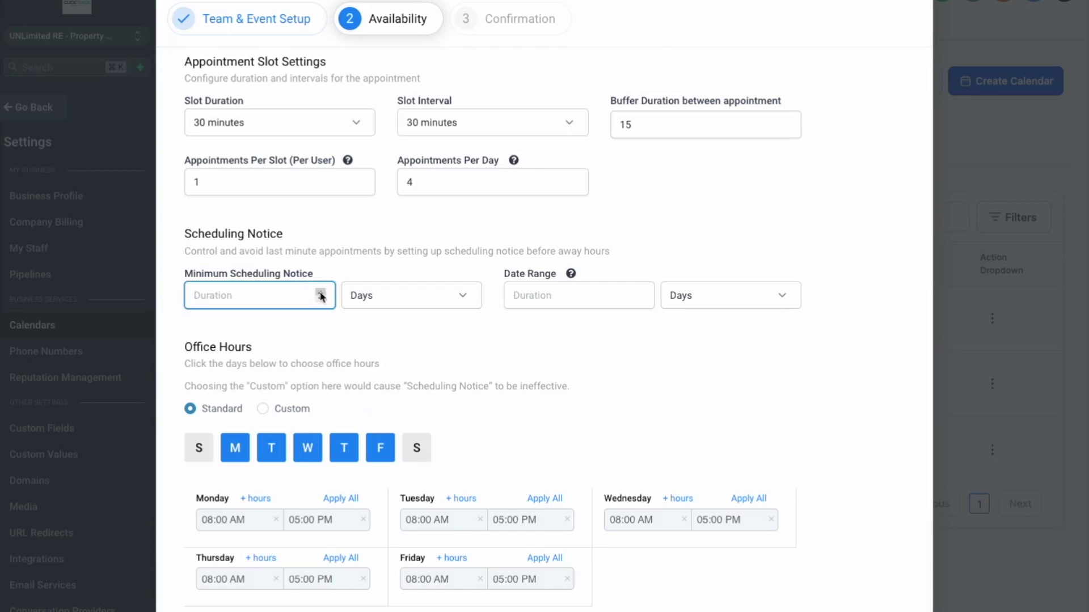
click(320, 292)
click(320, 292)
click(320, 292)
Set the booking date range to 14 days ahead
click(543, 302)
text(14)
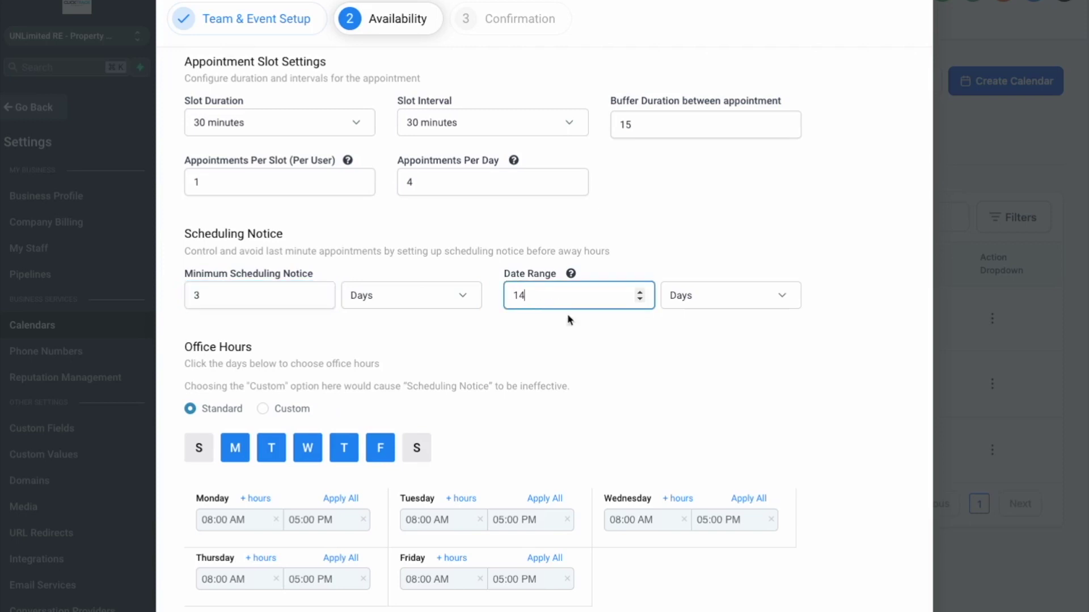
click(601, 343)
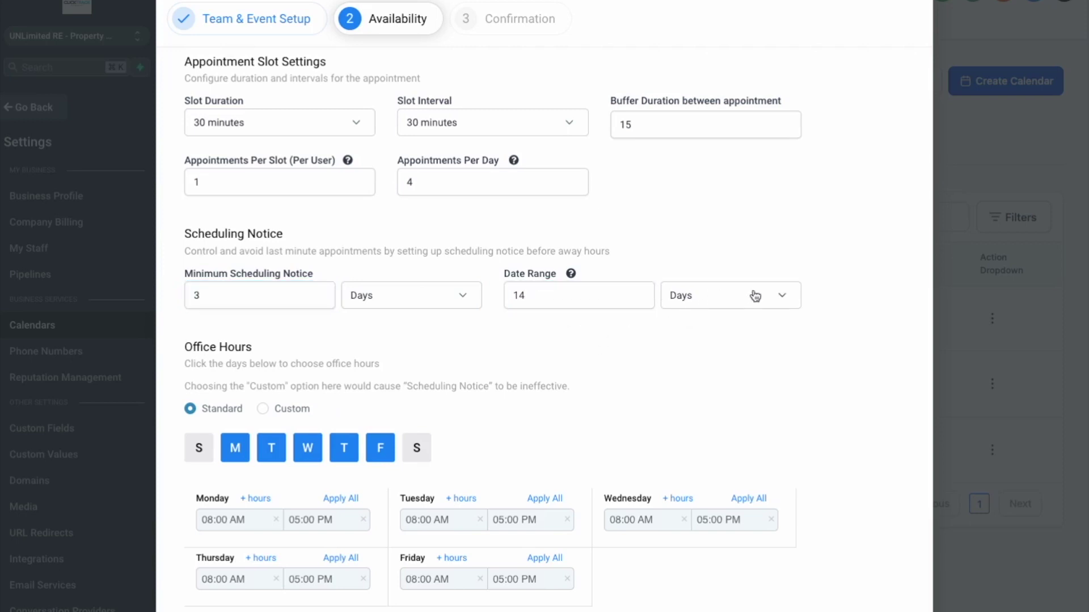
Set Monday to 02:00 AM–05:00 PM and apply those hours to all weekdays
scroll(540, 373, down, 2)
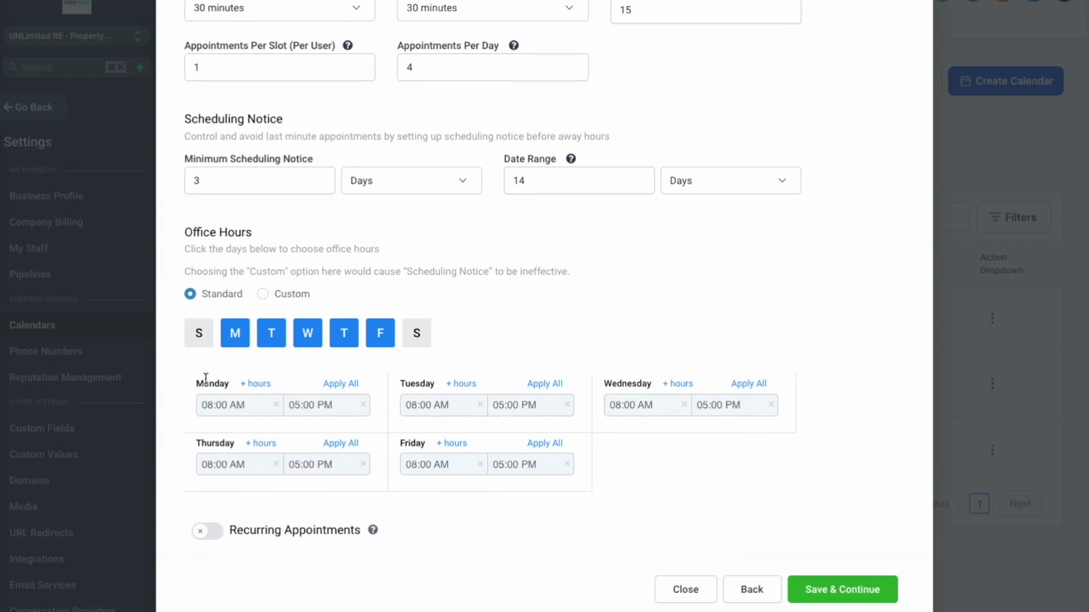
click(205, 406)
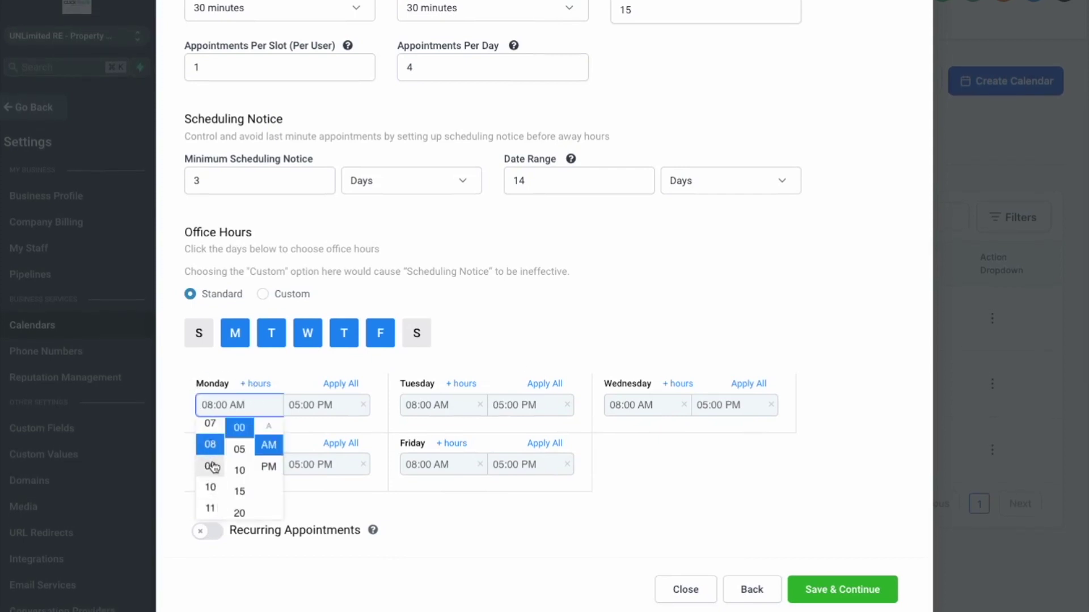
scroll(211, 462, up, 3)
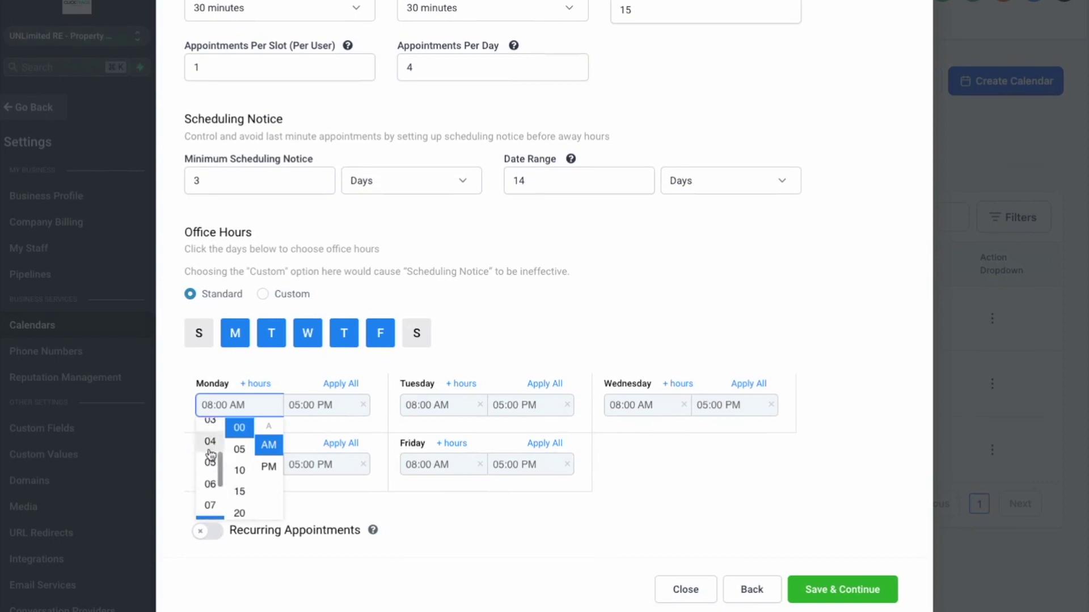
scroll(211, 454, up, 2)
click(210, 448)
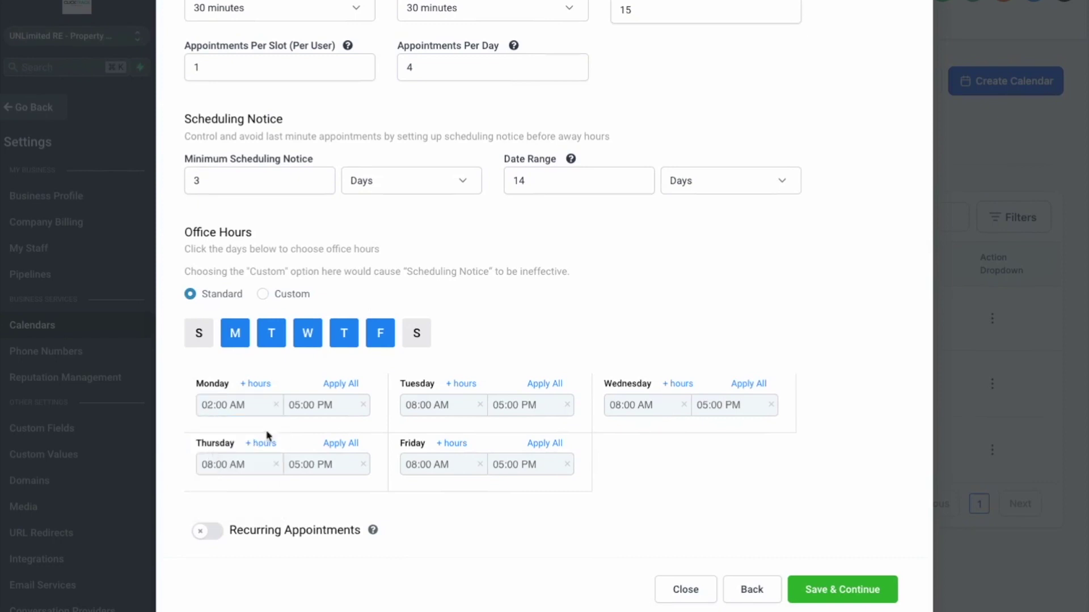
click(352, 386)
right_click(833, 593)
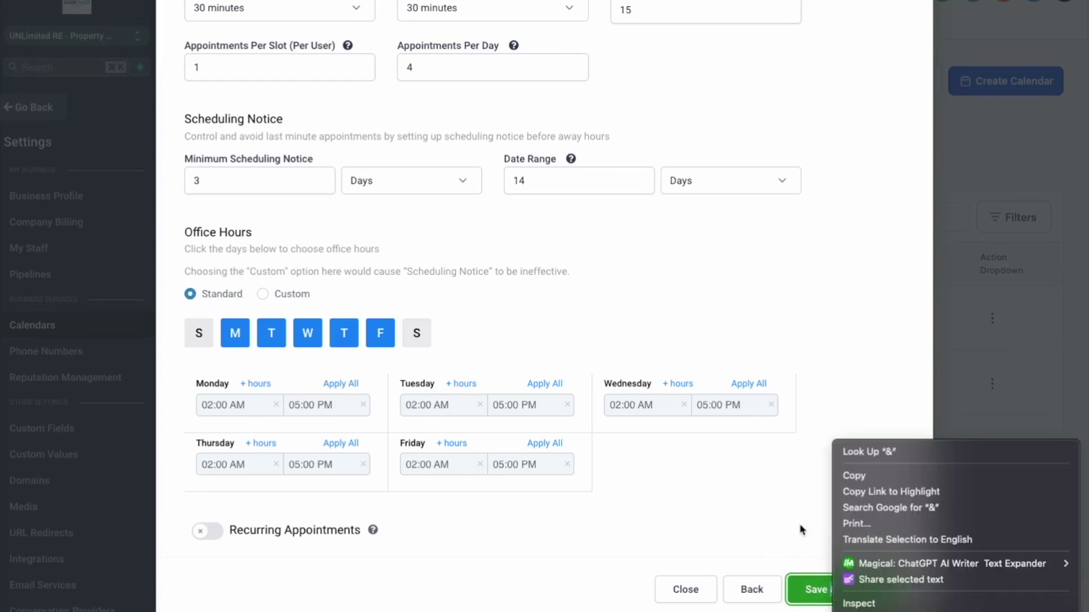
click(802, 530)
Save availability and review the booking form choices on the confirmation step
click(819, 588)
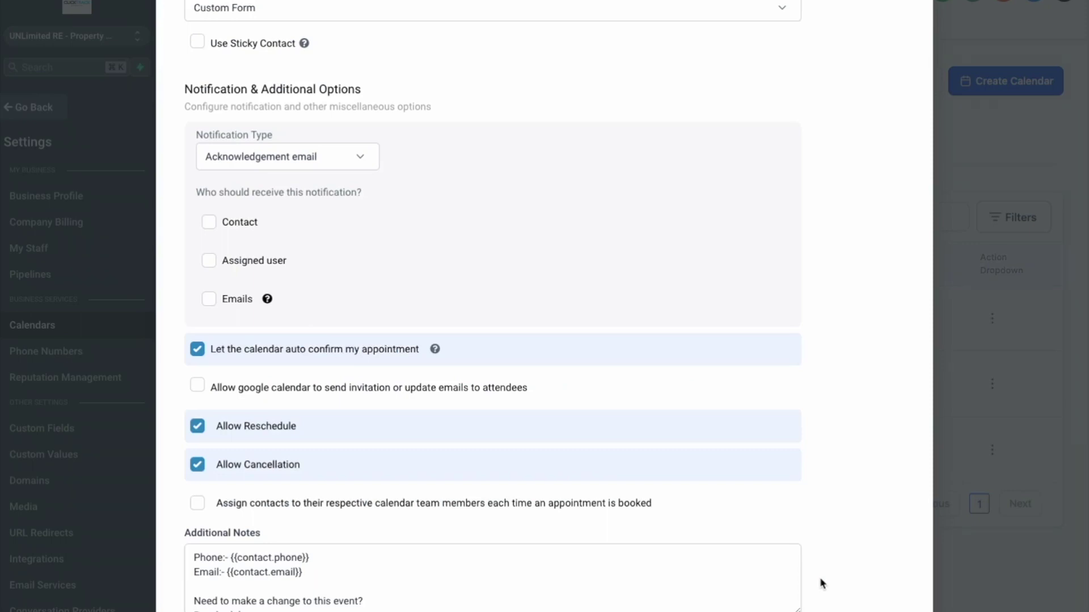
scroll(461, 155, up, 3)
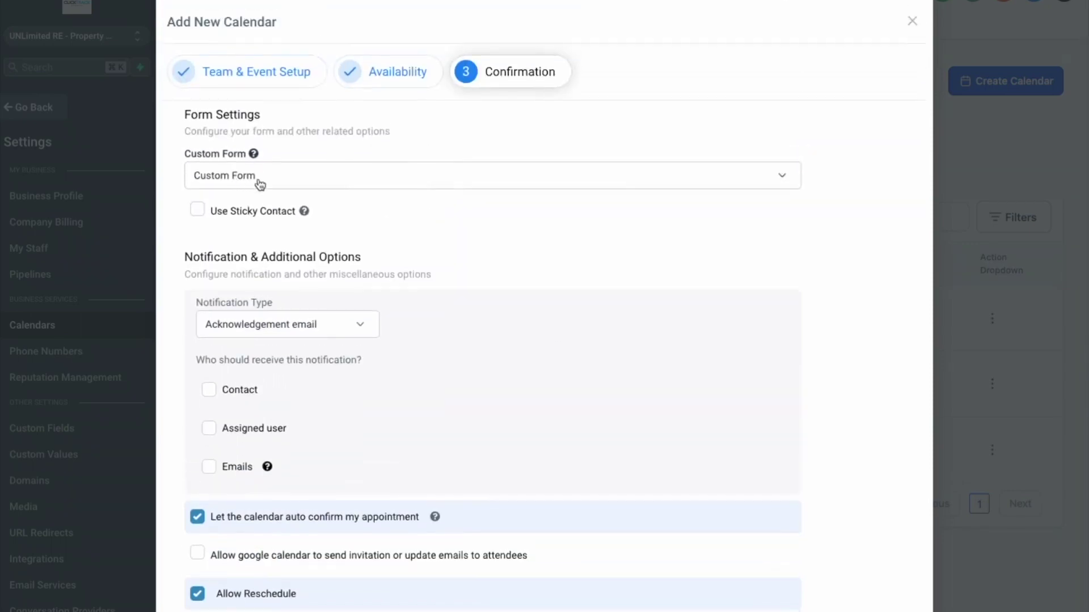
click(260, 182)
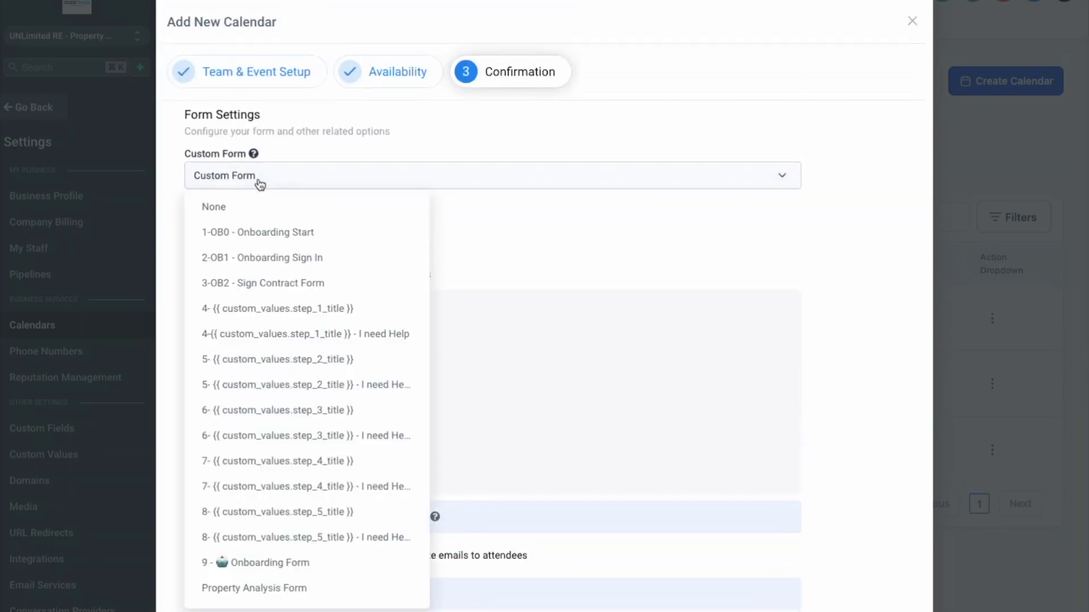
click(217, 213)
click(263, 177)
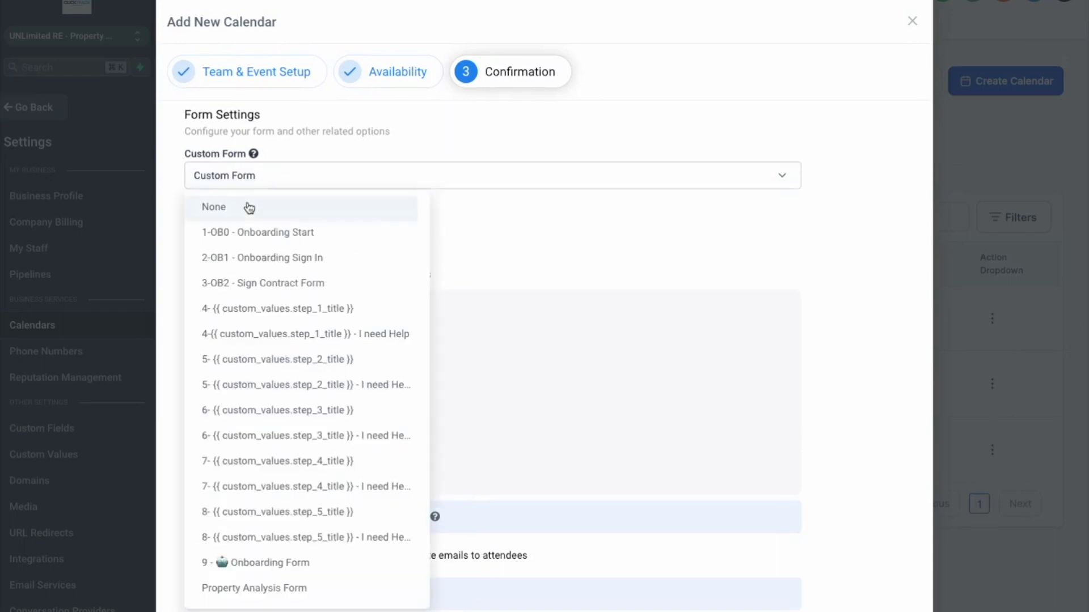
click(247, 207)
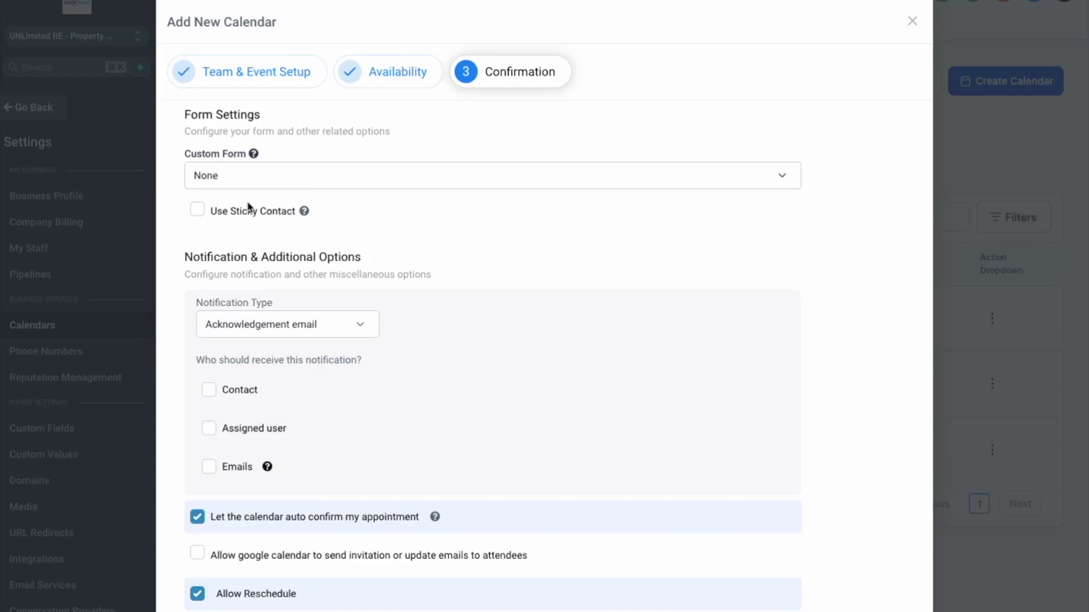
Send acknowledgement emails to both the contact and the assigned user
scroll(442, 238, down, 1)
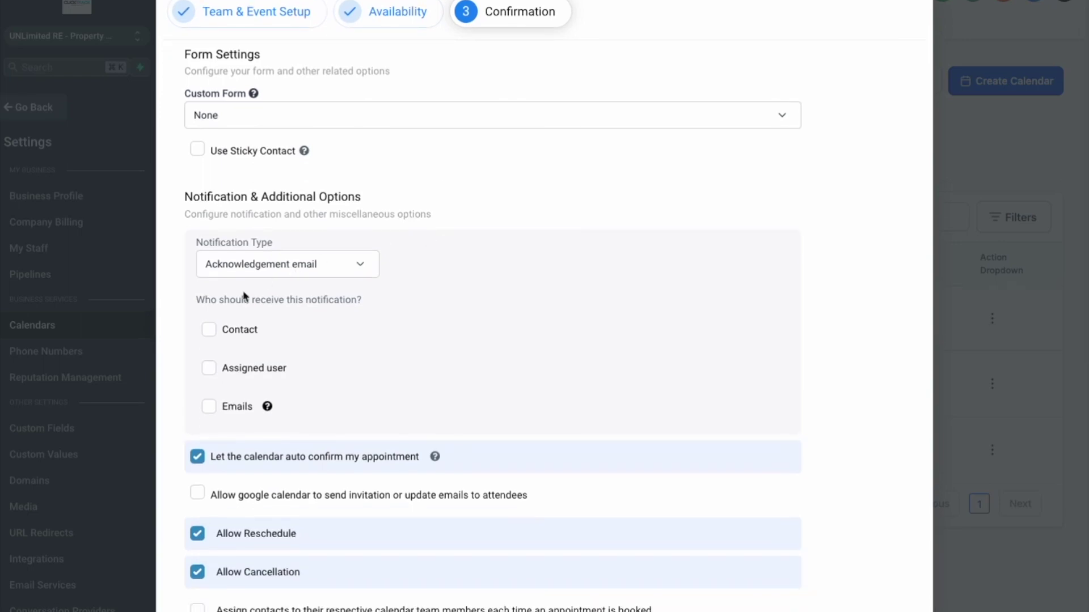
click(209, 330)
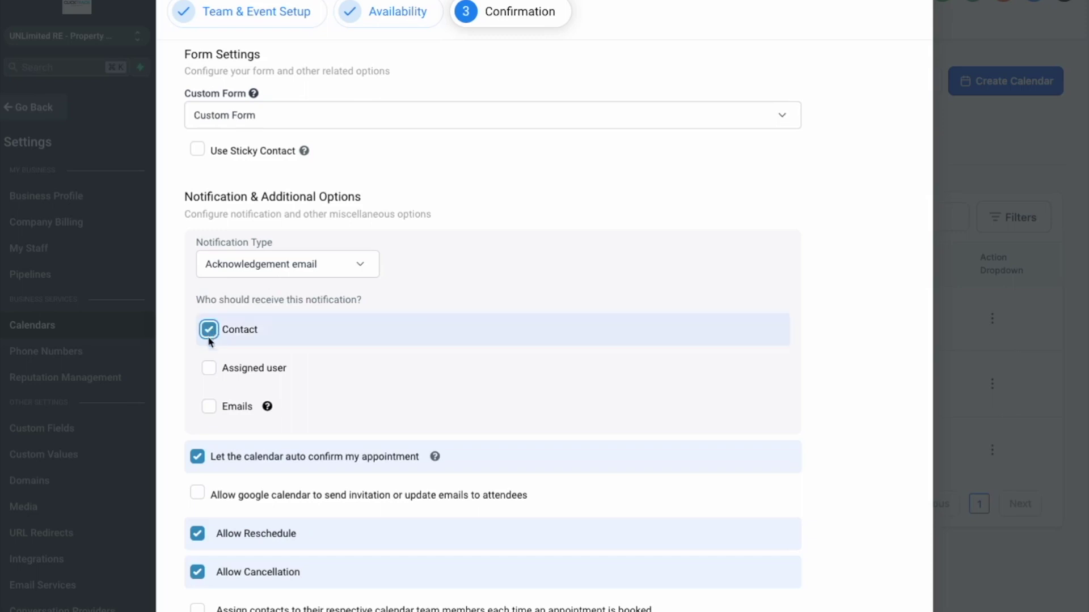
click(208, 368)
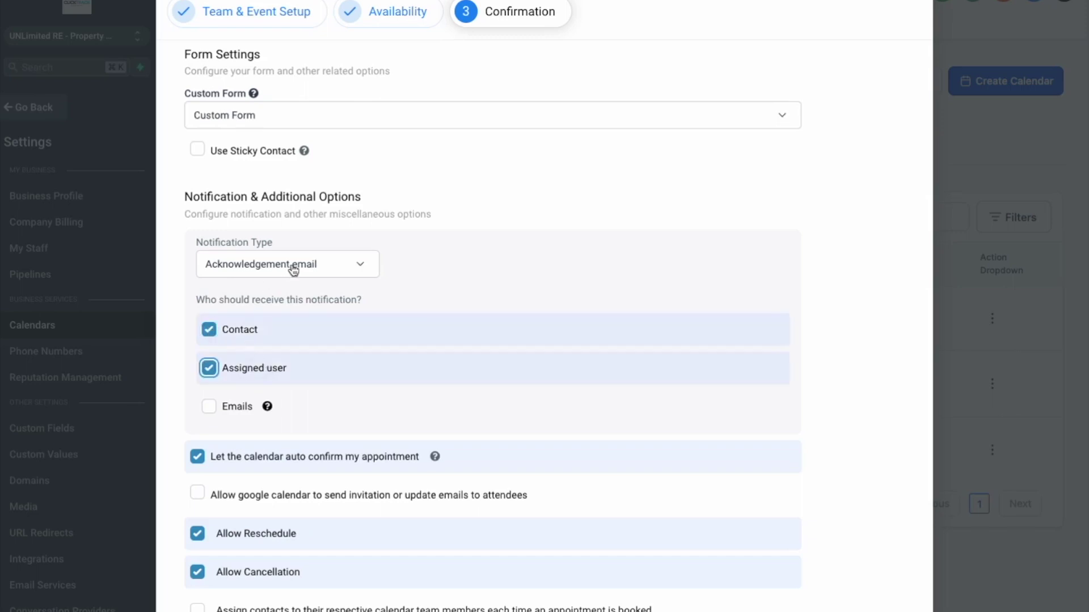
Review Additional Notes and Facebook Pixel ID, then complete the calendar with default messages
scroll(521, 164, down, 6)
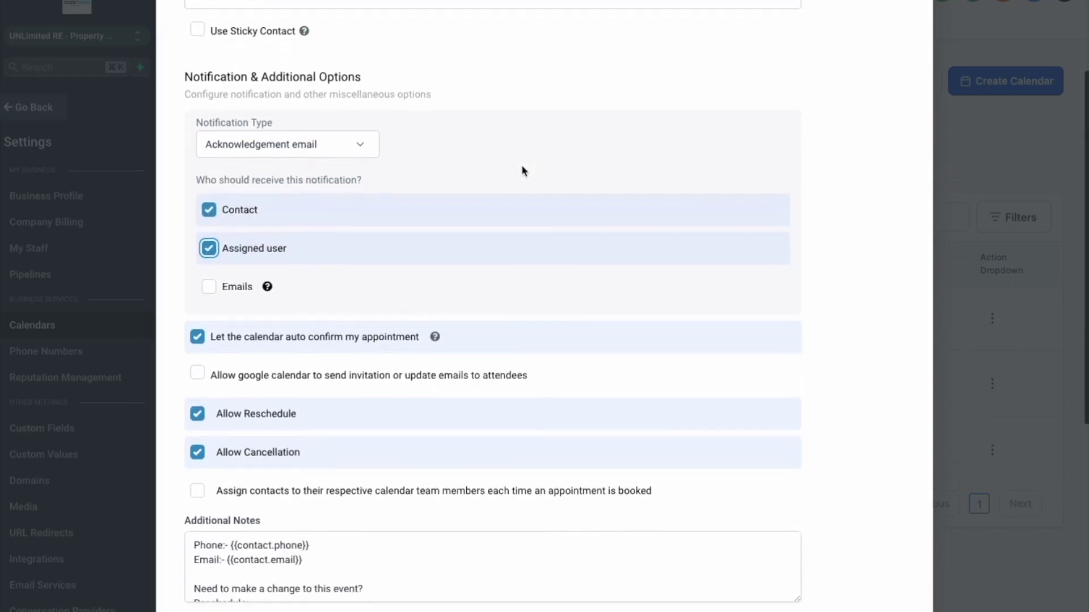
scroll(406, 333, down, 3)
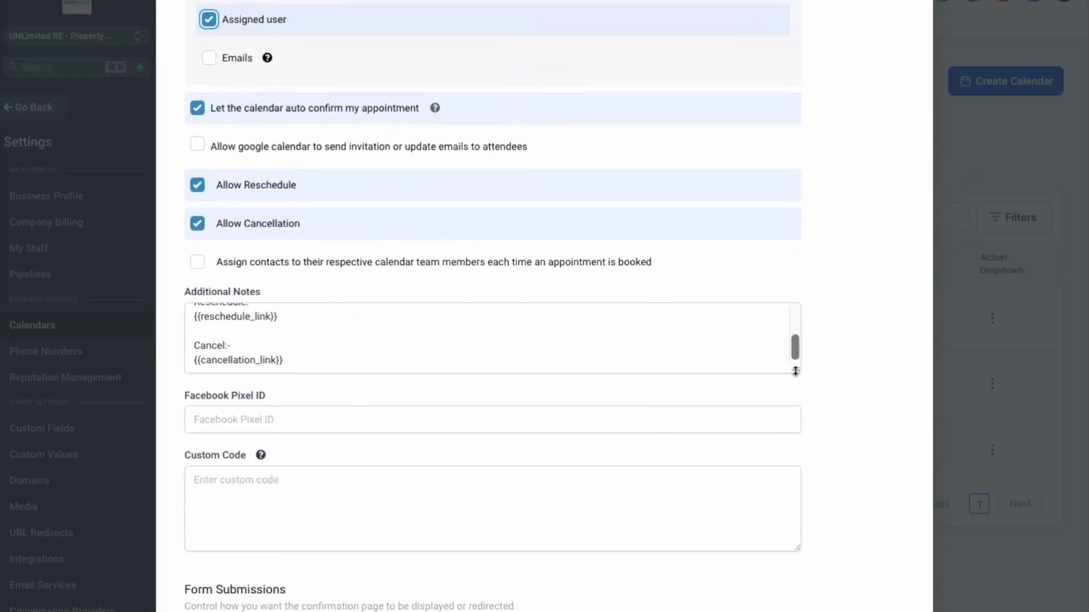
drag(796, 372, 819, 471)
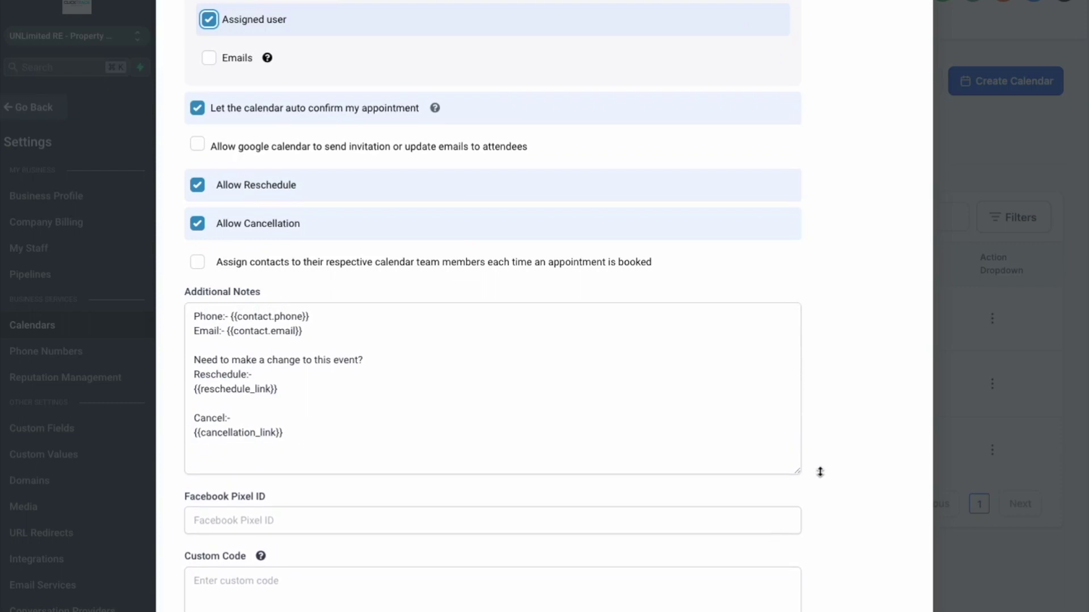
scroll(549, 382, up, 1)
scroll(550, 383, down, 2)
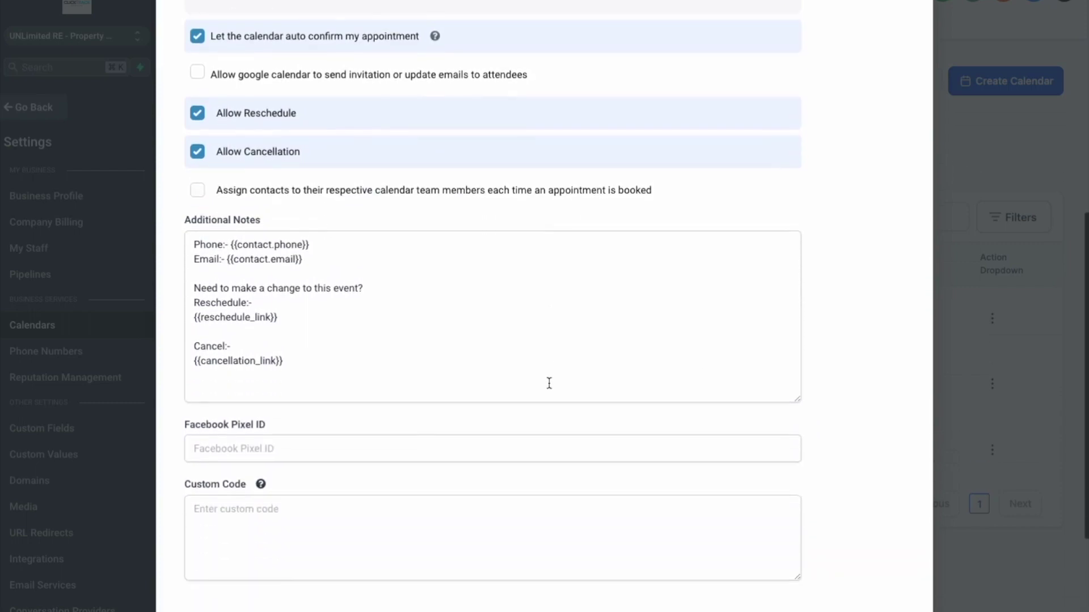
click(353, 452)
scroll(353, 452, down, 4)
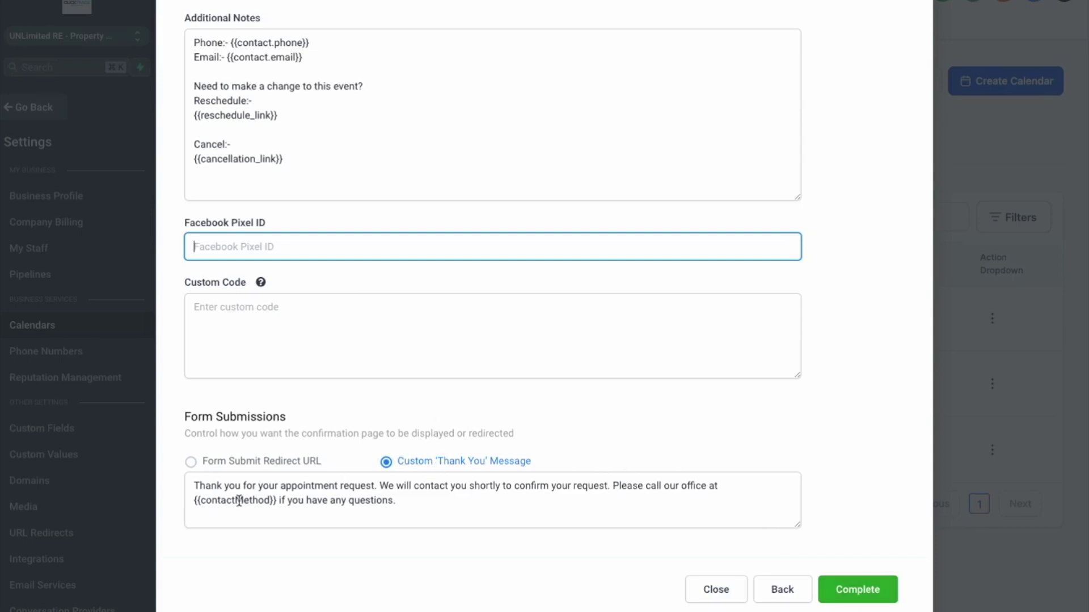
click(857, 591)
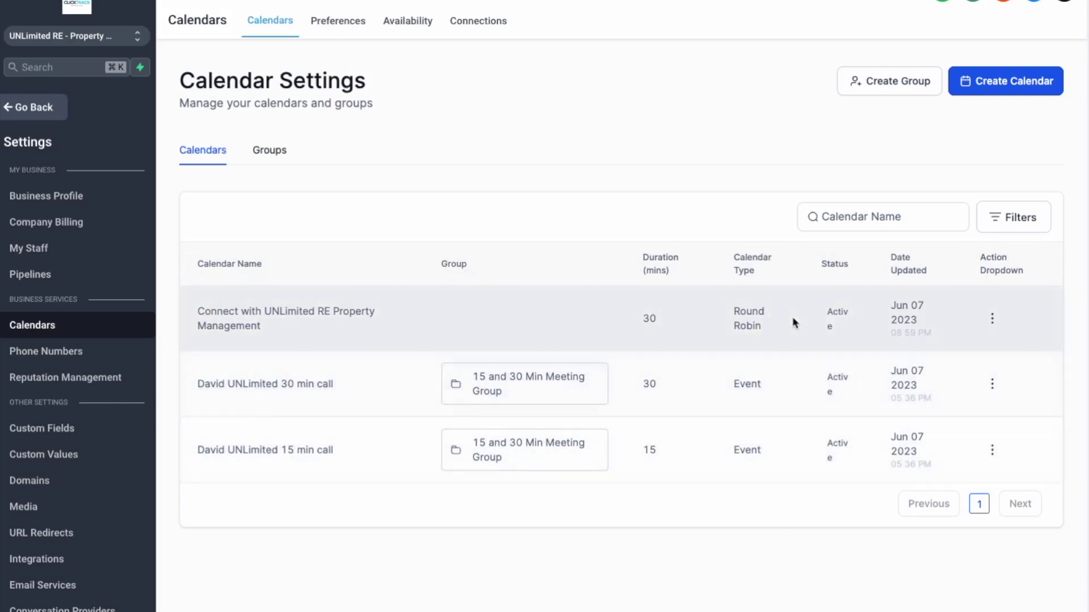
Copy the Round Robin calendar's scheduling link from its Action menu
click(993, 319)
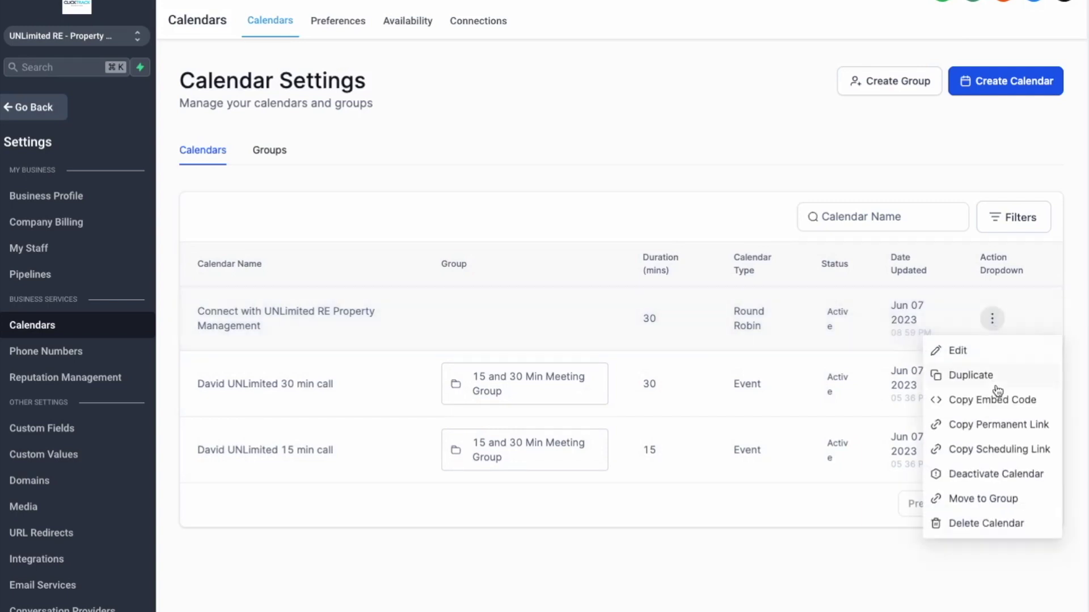
click(998, 449)
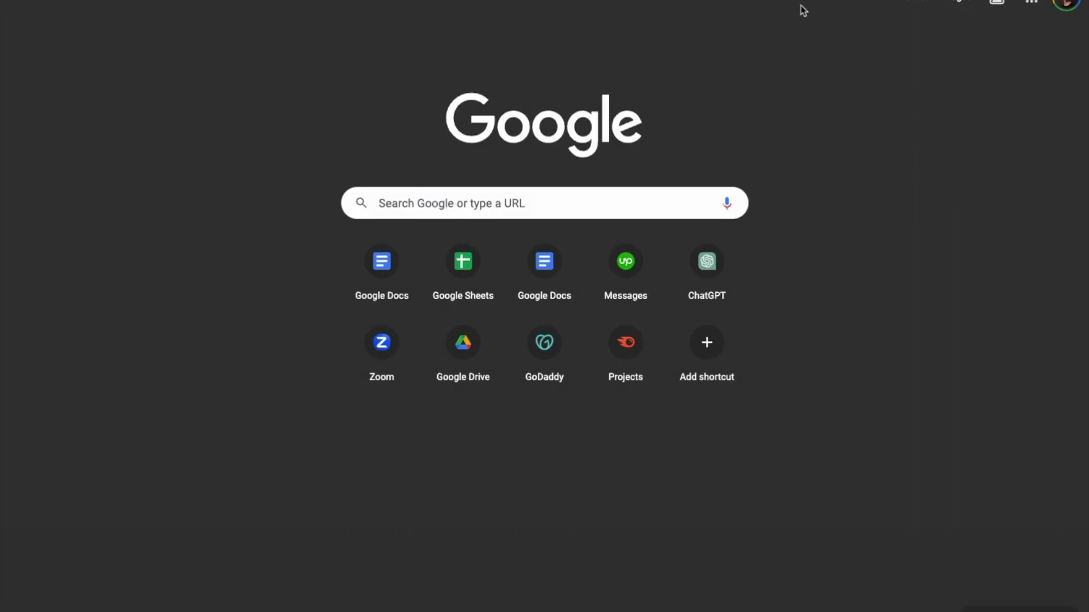
Load the pasted booking link and pick Friday, June 16 at 04:00 PM
key(ctrl+v)
key(Return)
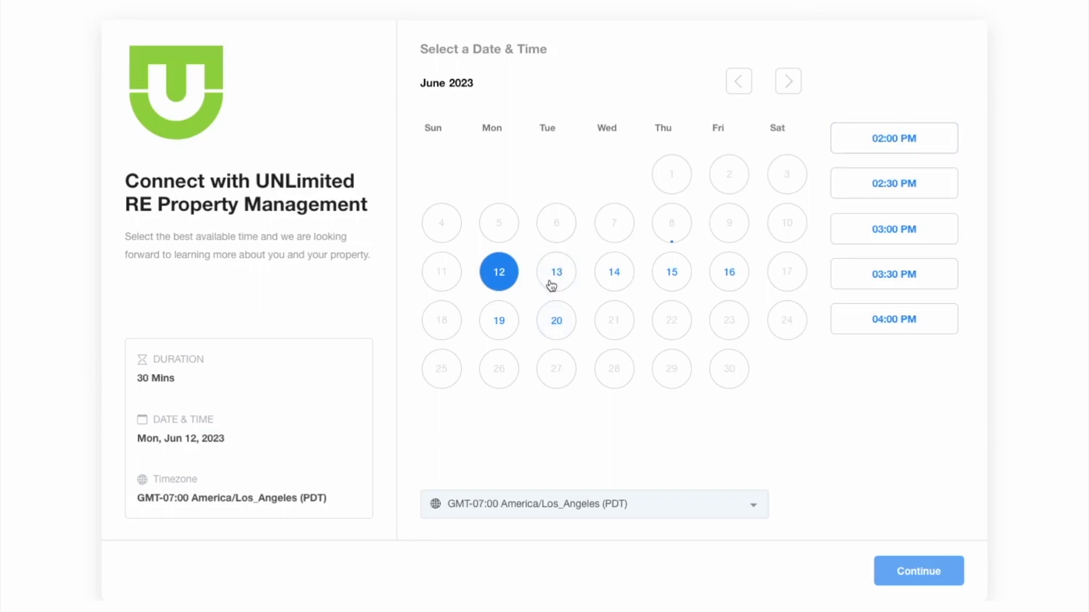
click(729, 272)
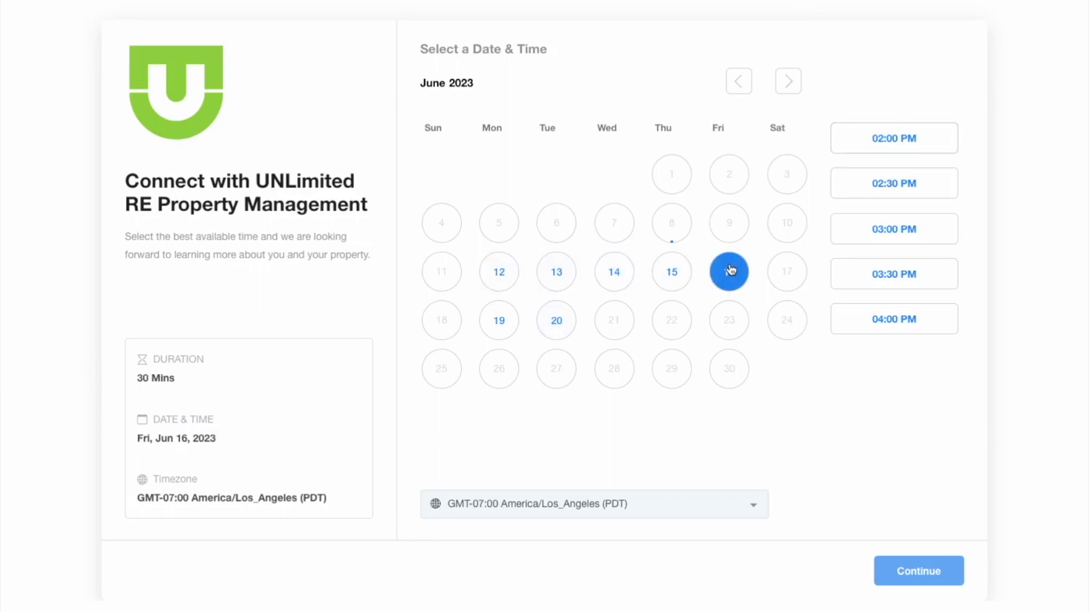
click(880, 322)
click(915, 574)
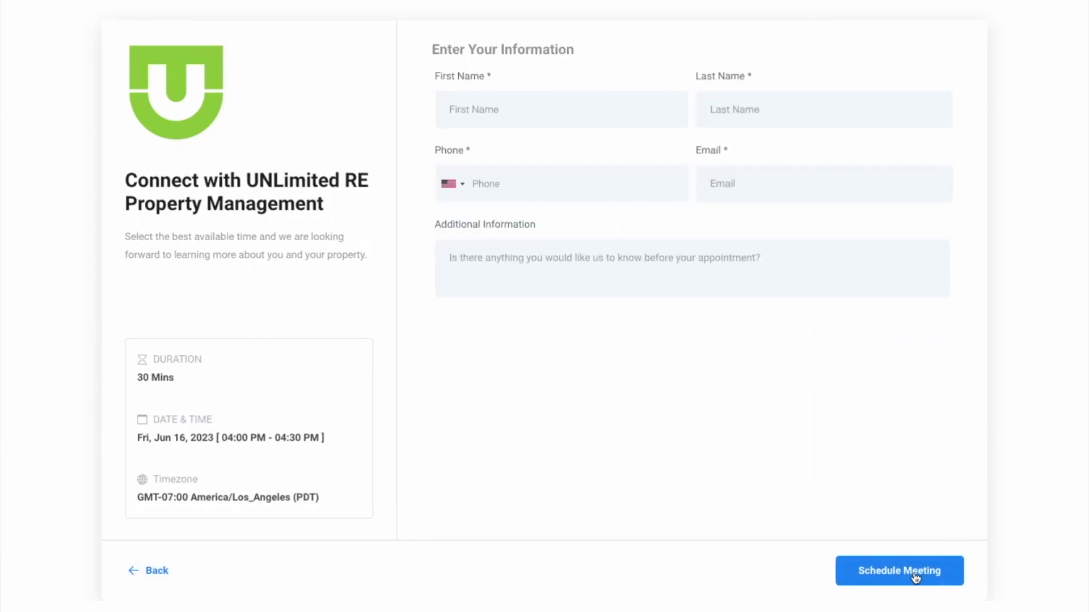
Autofill the contact details, add the note 'TEST with Google Link', and schedule the meeting
click(494, 110)
click(529, 145)
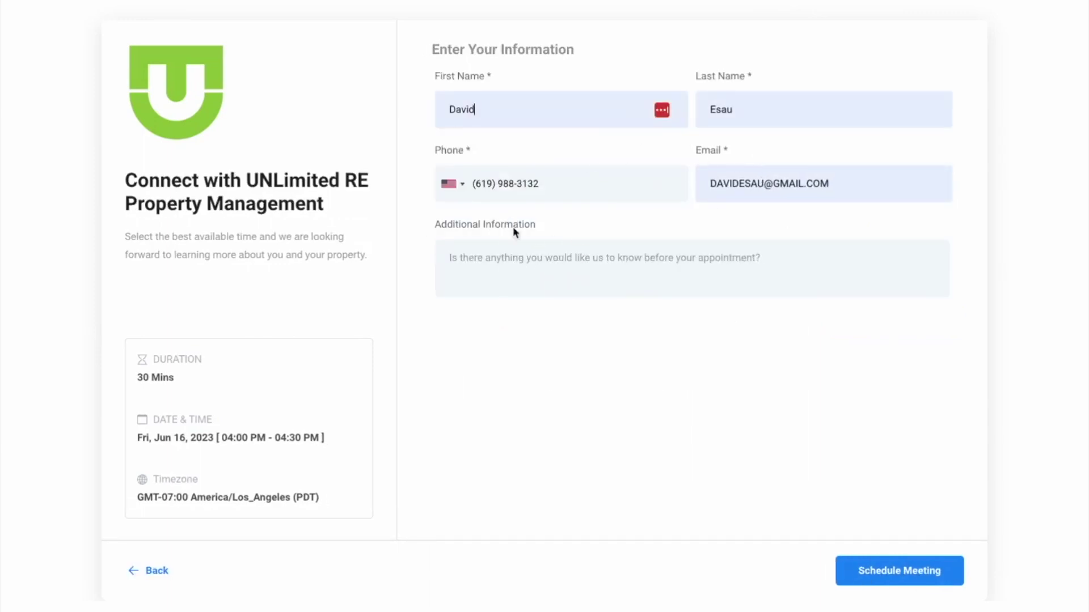
click(518, 272)
text(TEST with )
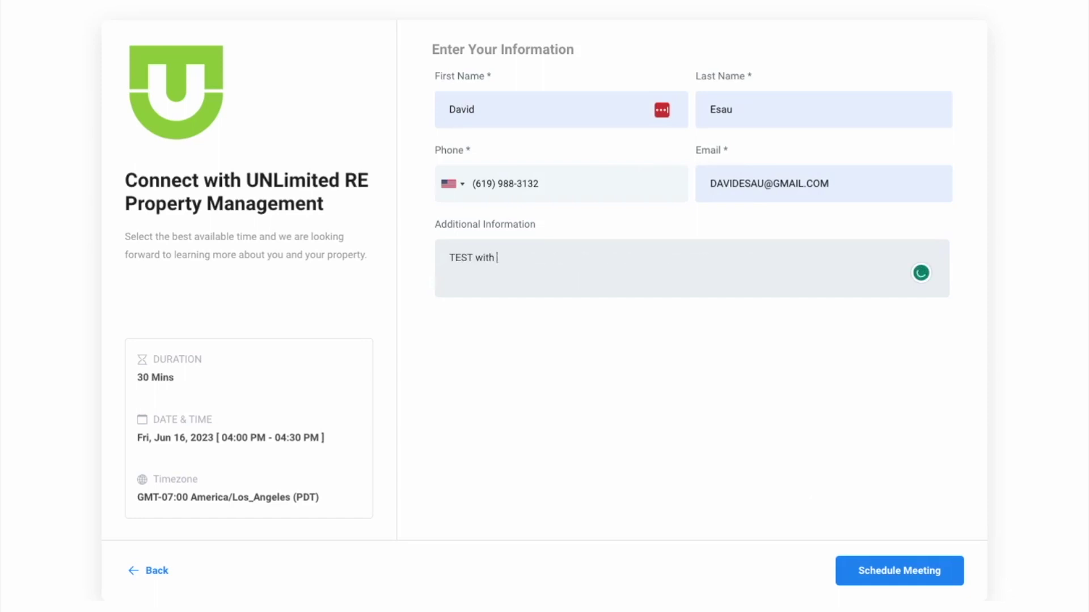
text(Google Link)
click(868, 575)
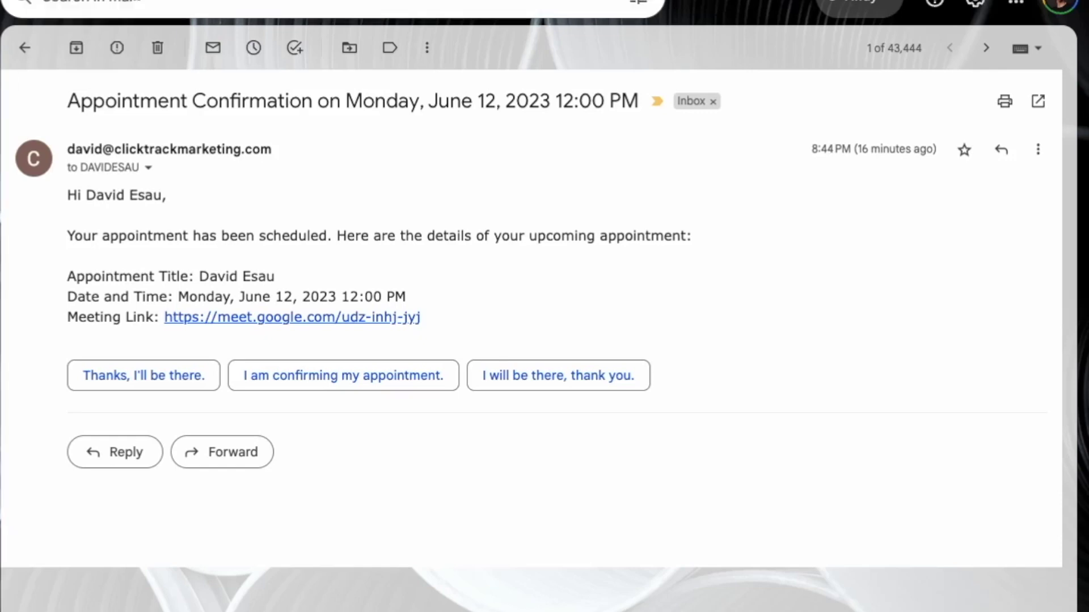
Search label:unread, open the June 16 Appointment Confirmation, and highlight its Google Meet link
text(label:unread)
key(Return)
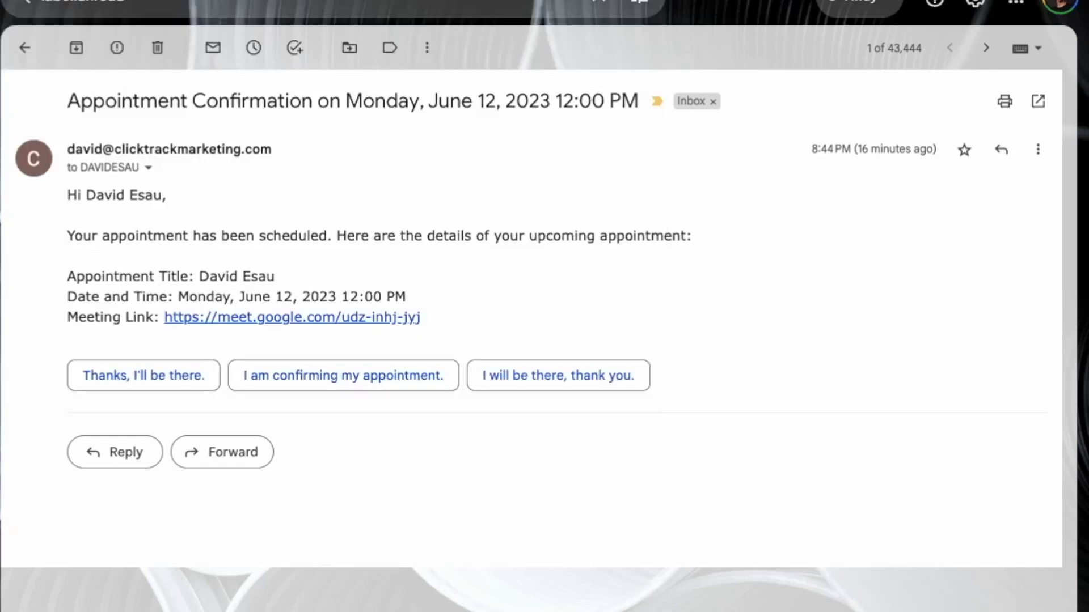
click(426, 145)
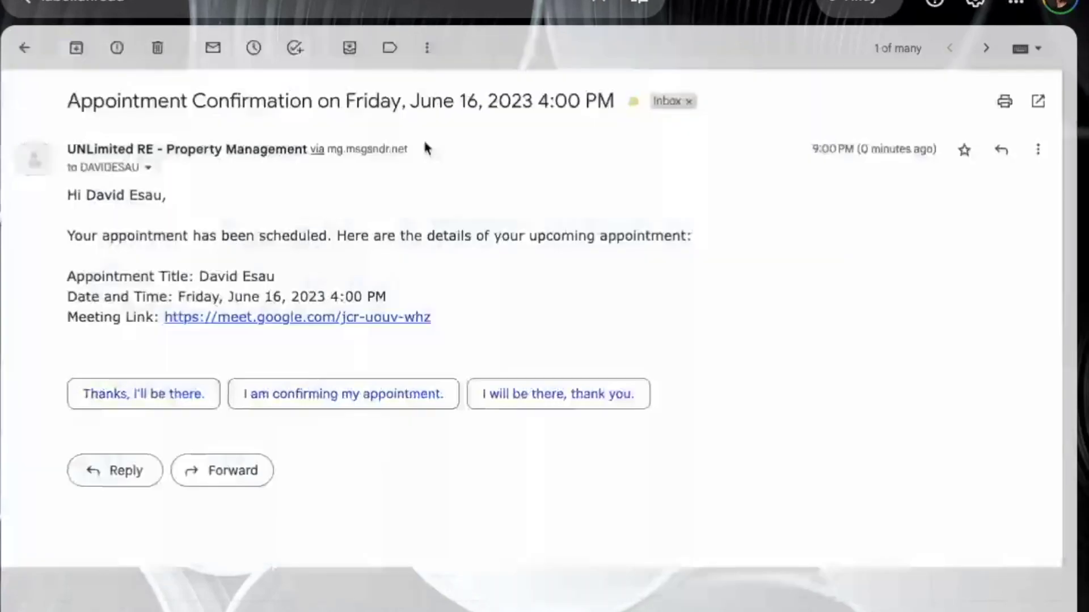
triple_click(102, 317)
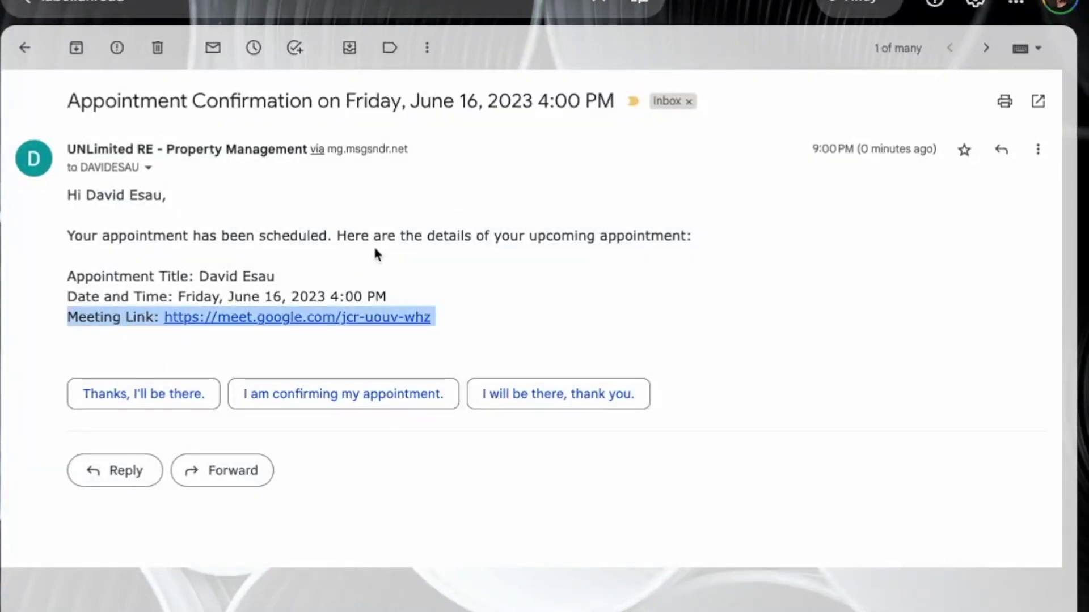